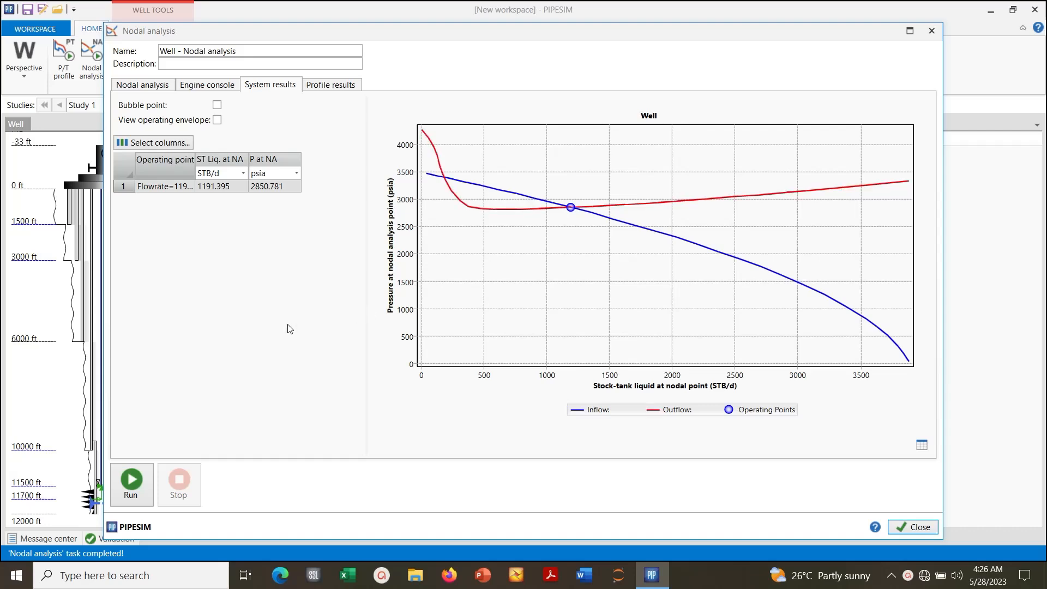
# - In the nodal analysis setup, set the inflow sensitivity to the Cpl completion's water cut, keeping % as the unit
pyautogui.click(143, 90)
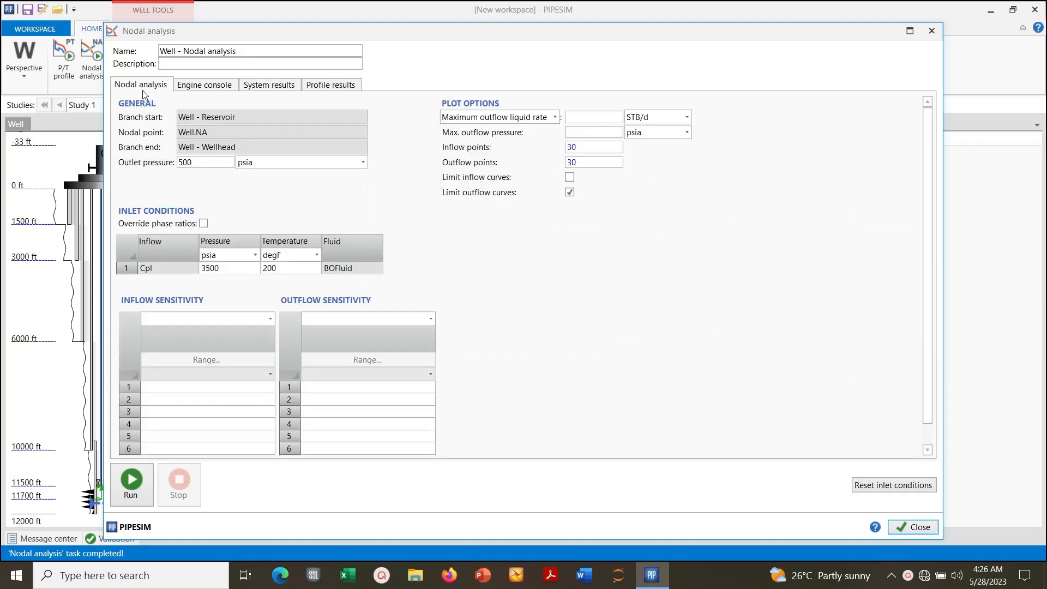
pyautogui.click(274, 320)
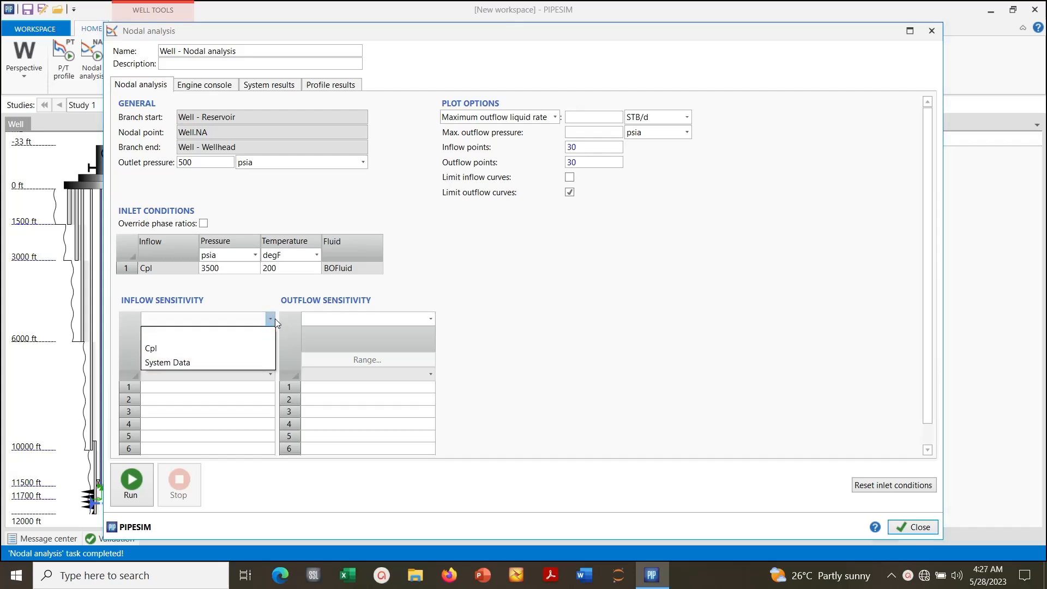
pyautogui.click(229, 355)
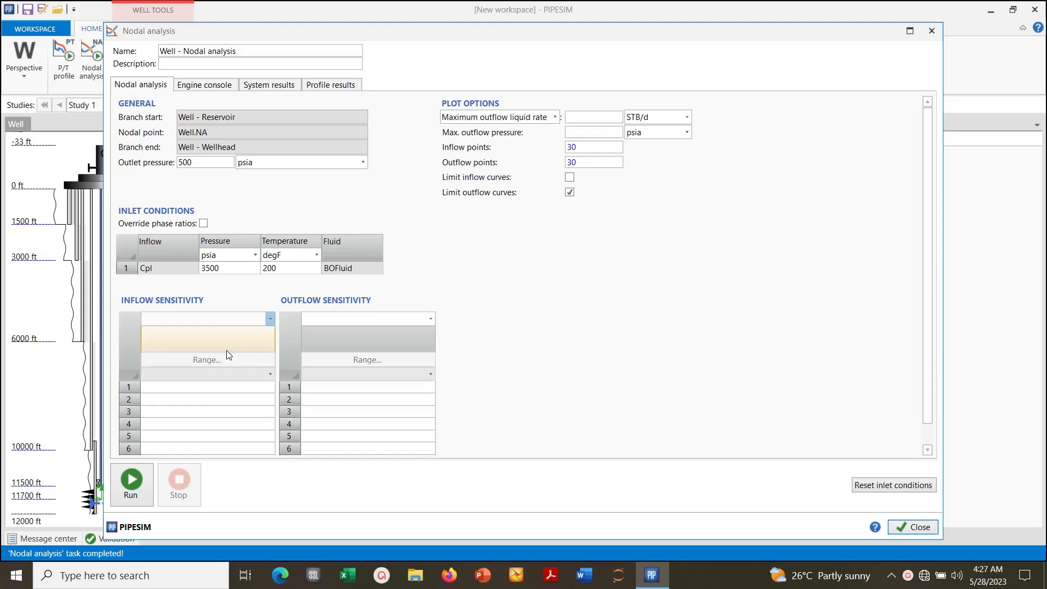
pyautogui.click(270, 334)
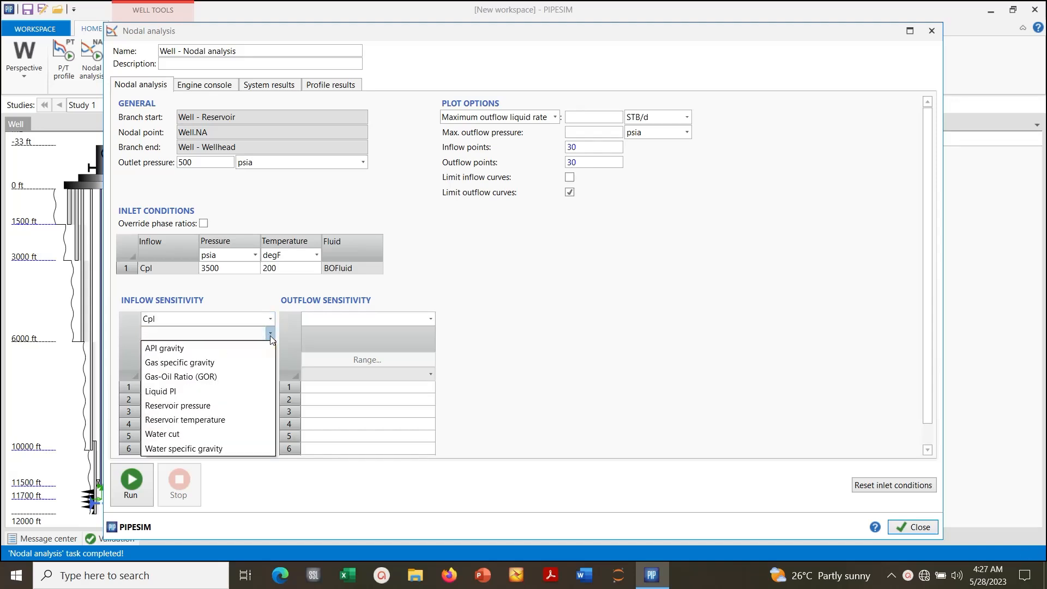
pyautogui.click(206, 434)
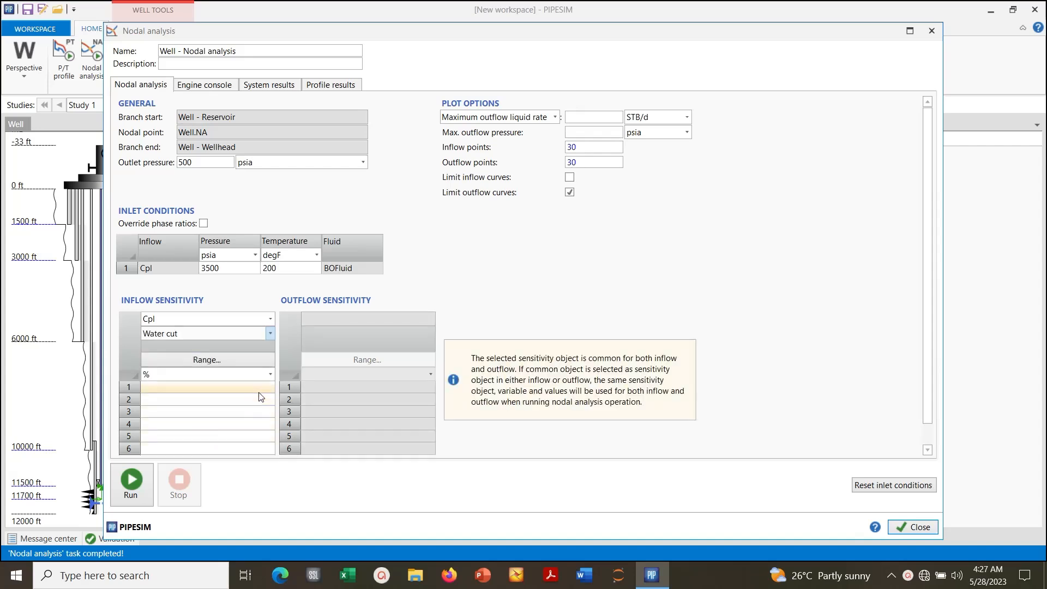
pyautogui.click(271, 376)
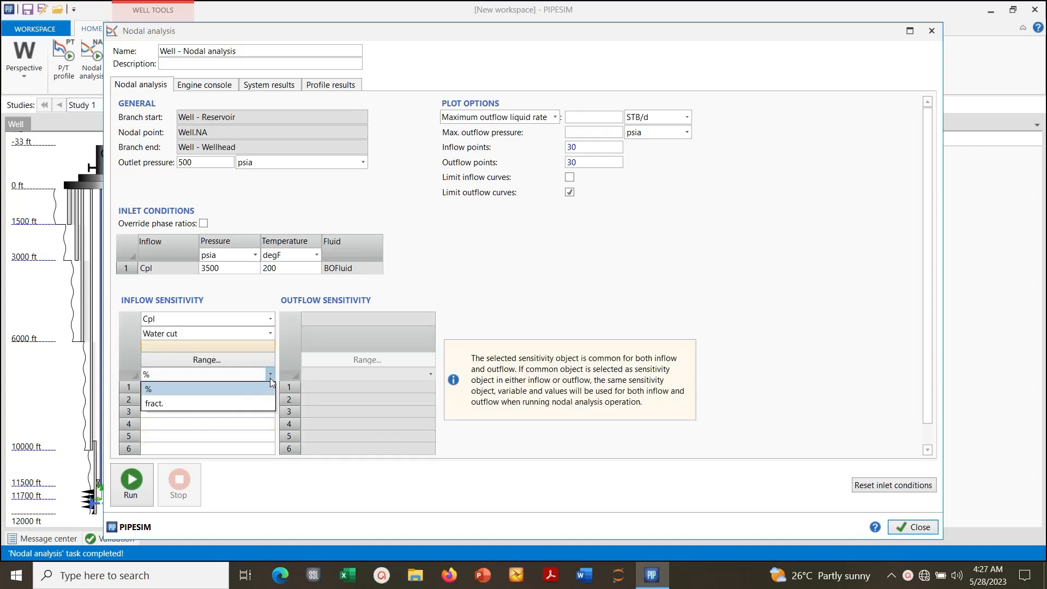
pyautogui.click(271, 376)
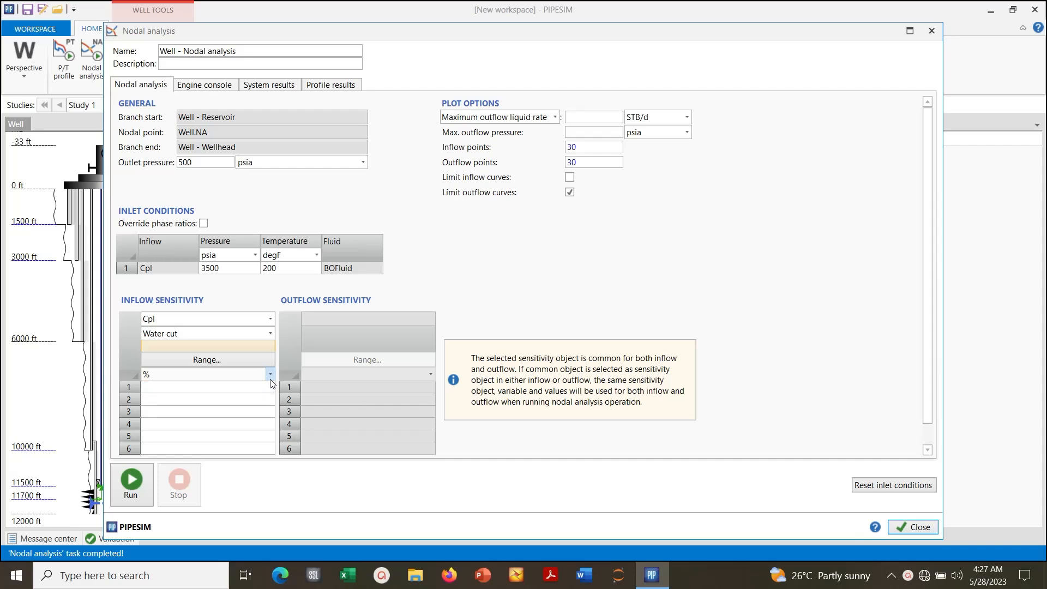
# - Enter the water cut sensitivity values 20, 30, 40, 50, 60, 70, 80 and 90 %
pyautogui.click(269, 387)
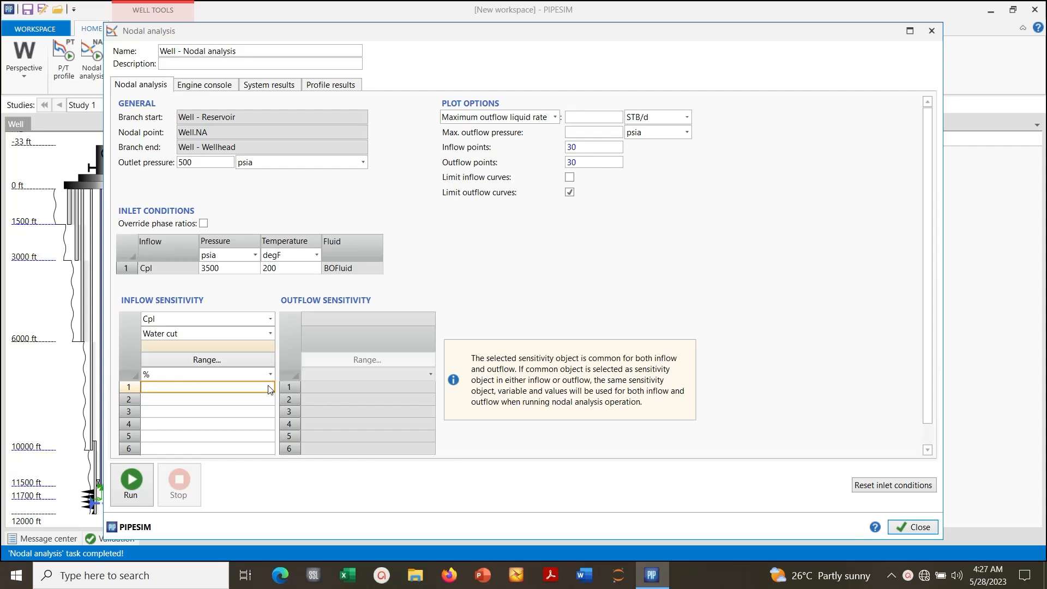
pyautogui.write('20')
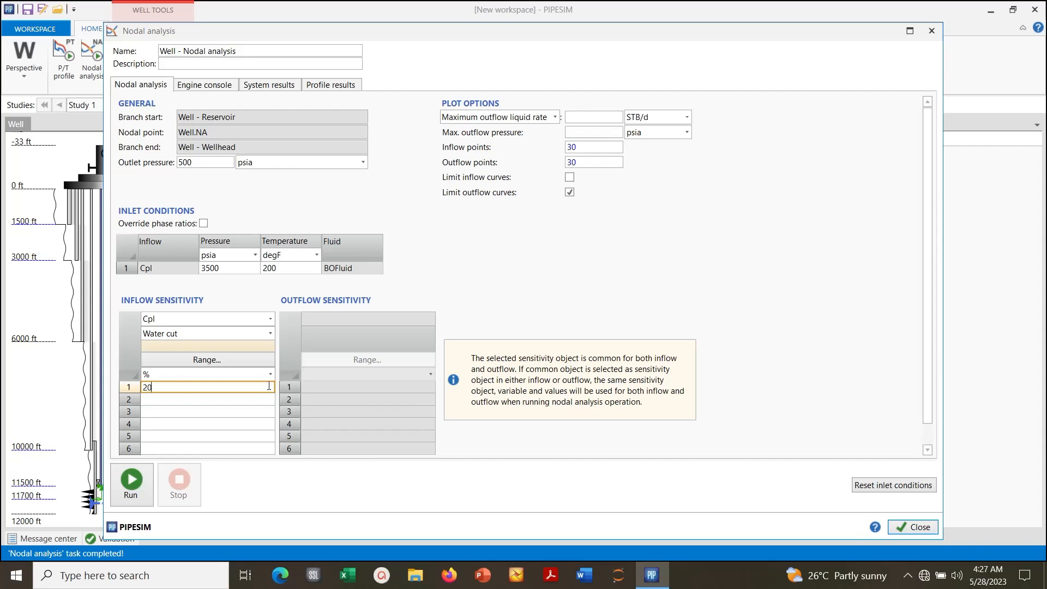
pyautogui.press('Return')
pyautogui.write('30')
pyautogui.press('Return')
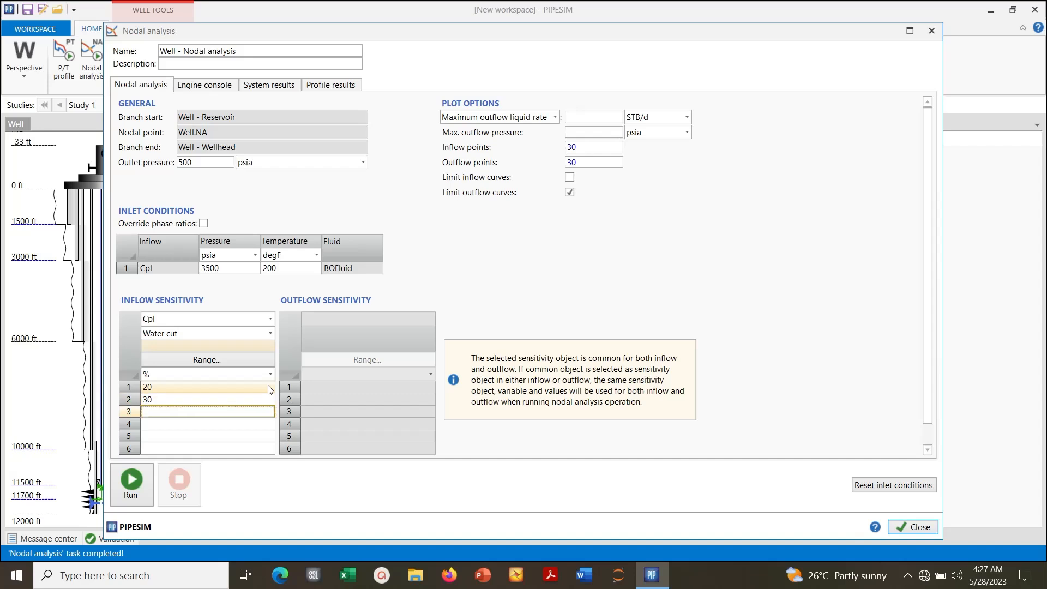
pyautogui.write('40')
pyautogui.press('Return')
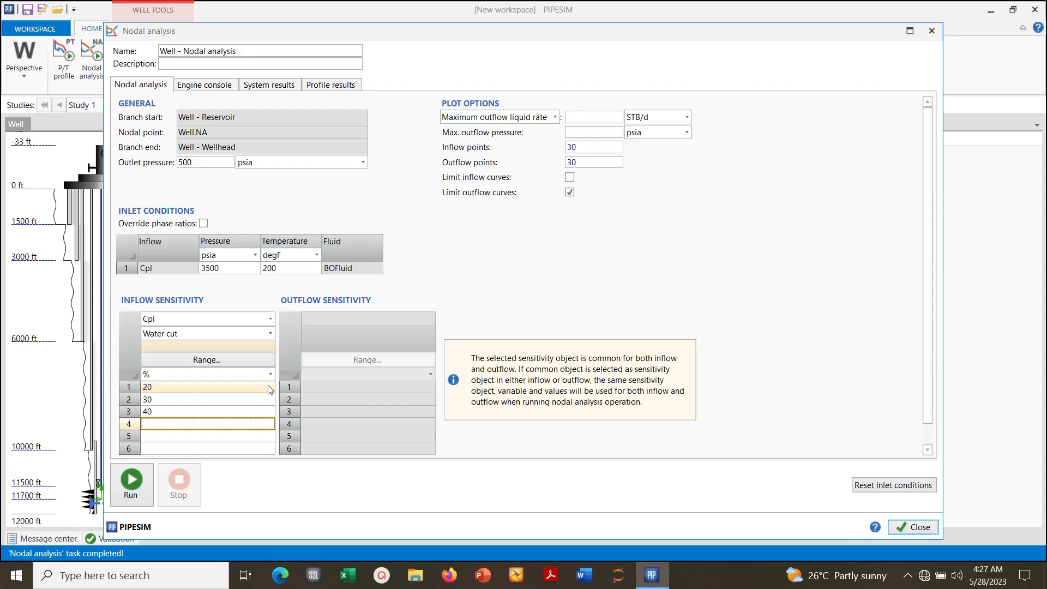
pyautogui.write('50')
pyautogui.press('Return')
pyautogui.write('60')
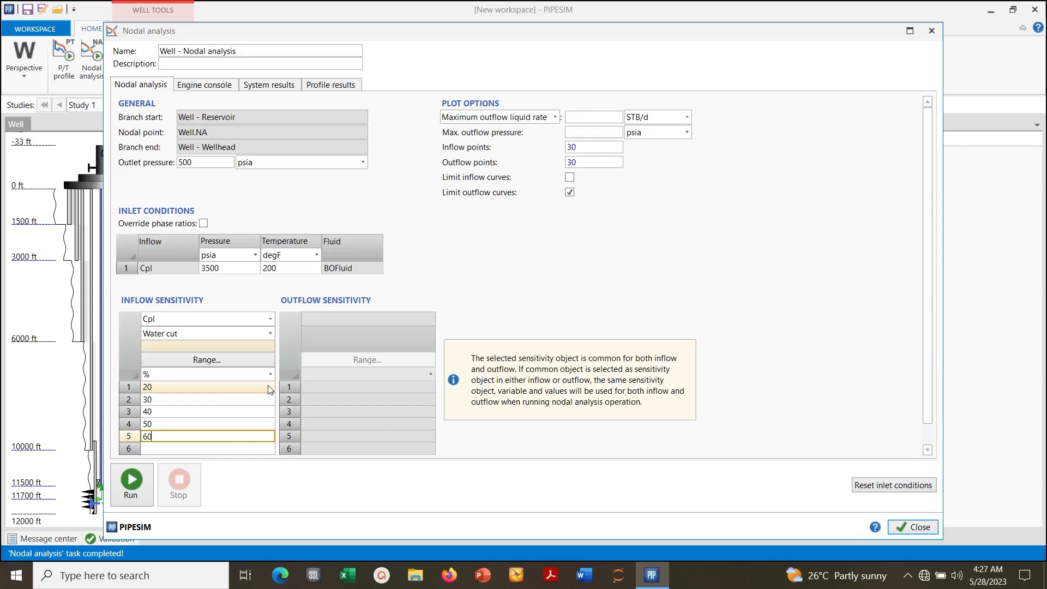
pyautogui.press('Return')
pyautogui.write('70')
pyautogui.press('Return')
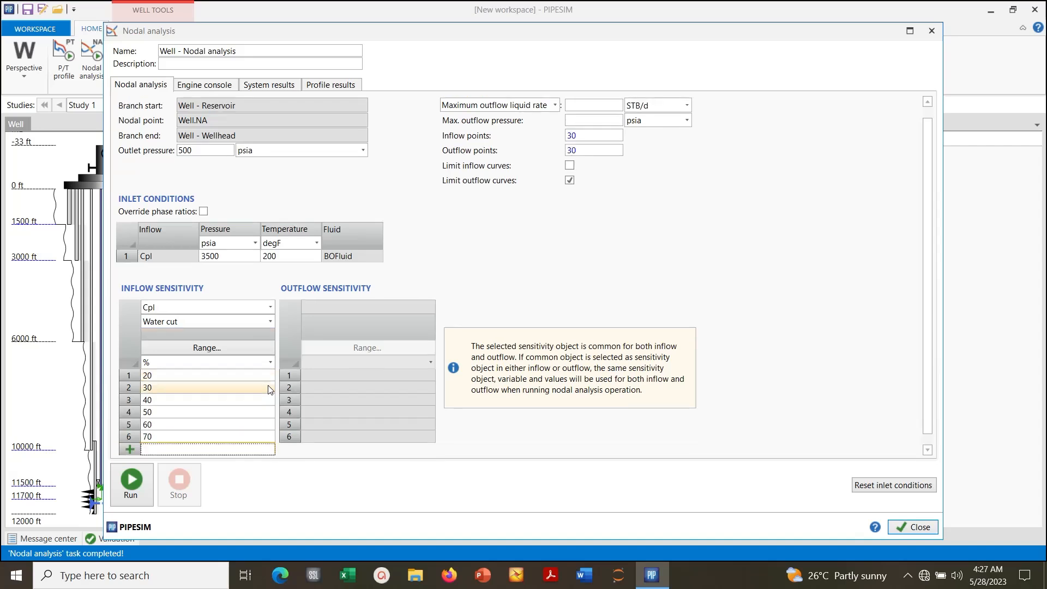
pyautogui.write('80')
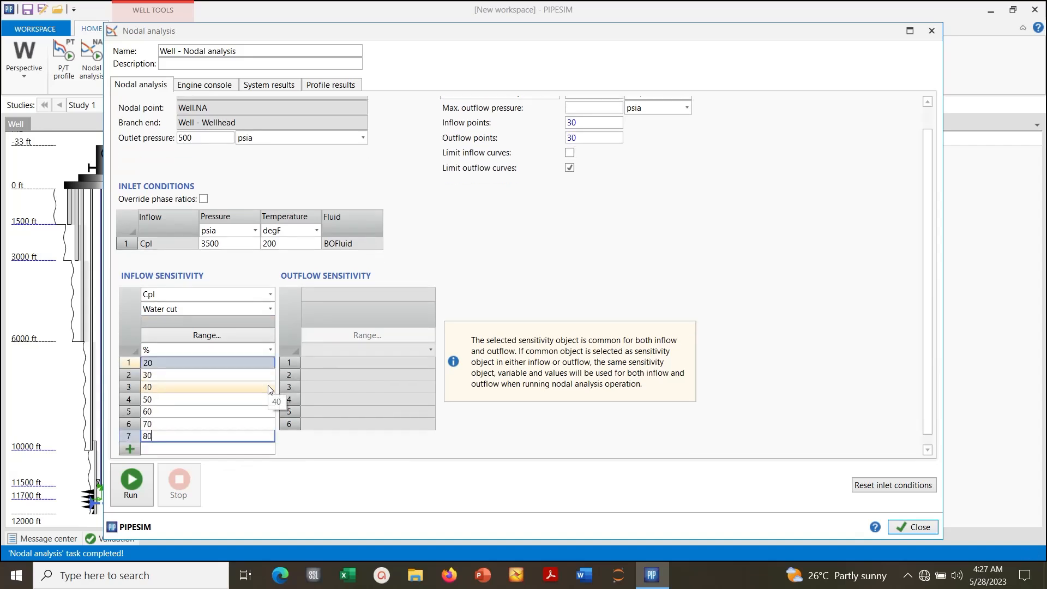
pyautogui.press('Return')
pyautogui.write('90')
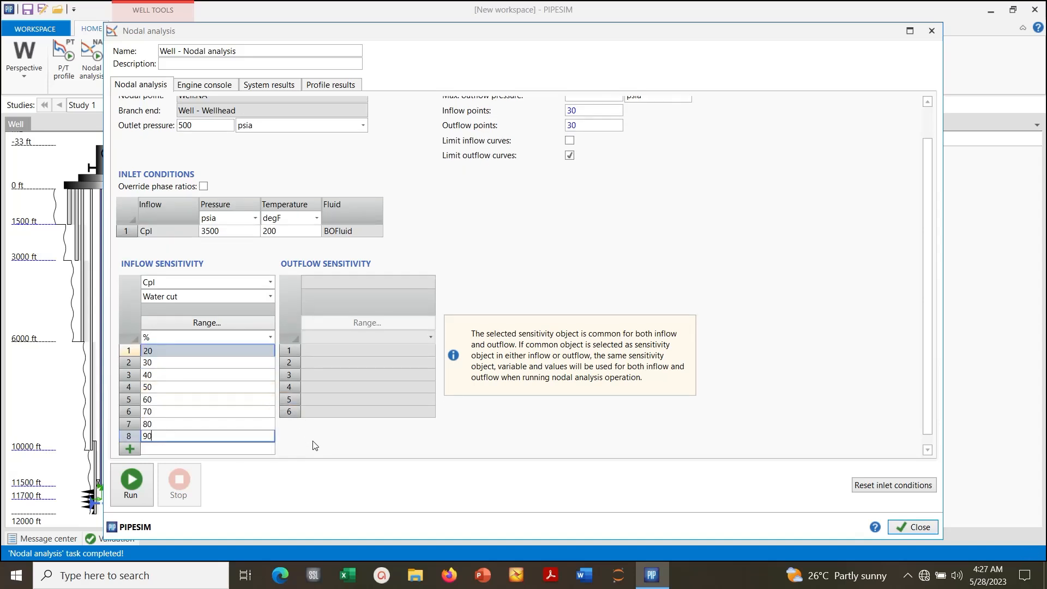
pyautogui.press('Return')
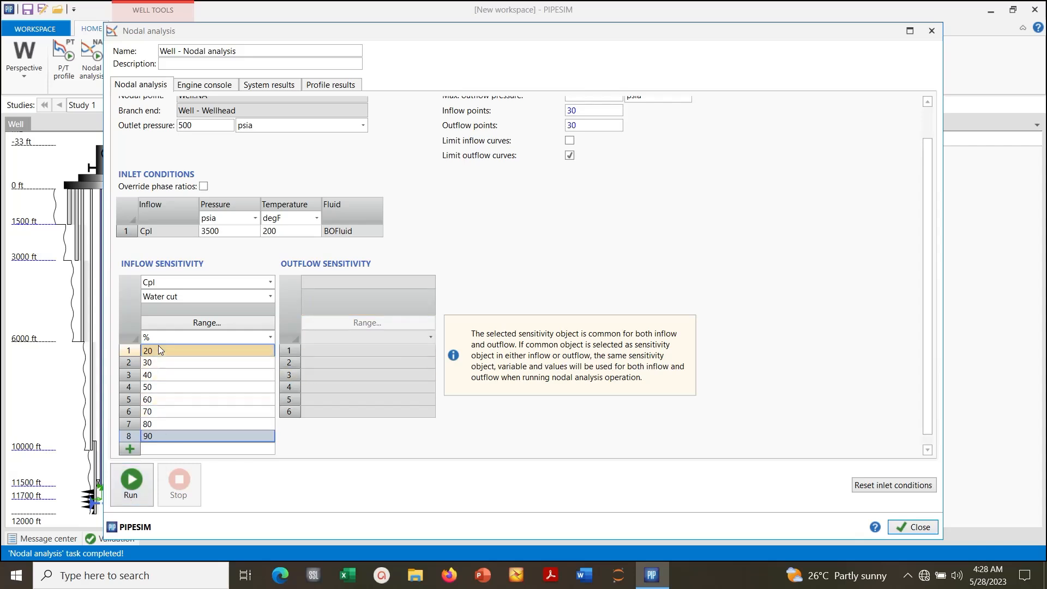
# - Run the nodal analysis for the 20 to 90 % water cuts and widen the Operating point column in the results
pyautogui.click(126, 494)
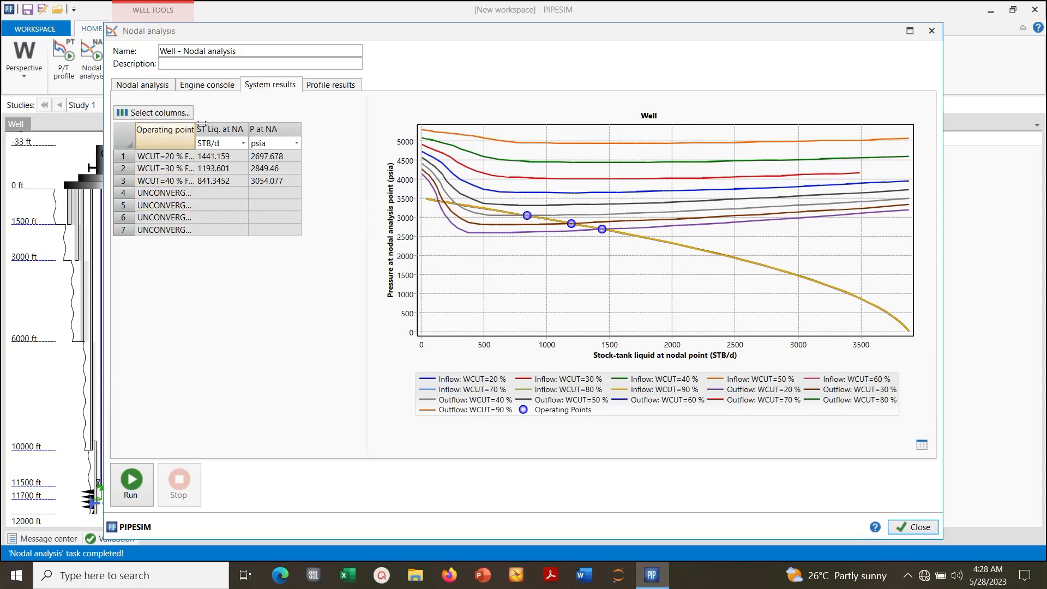
pyautogui.moveTo(195, 128); pyautogui.dragTo(272, 127)
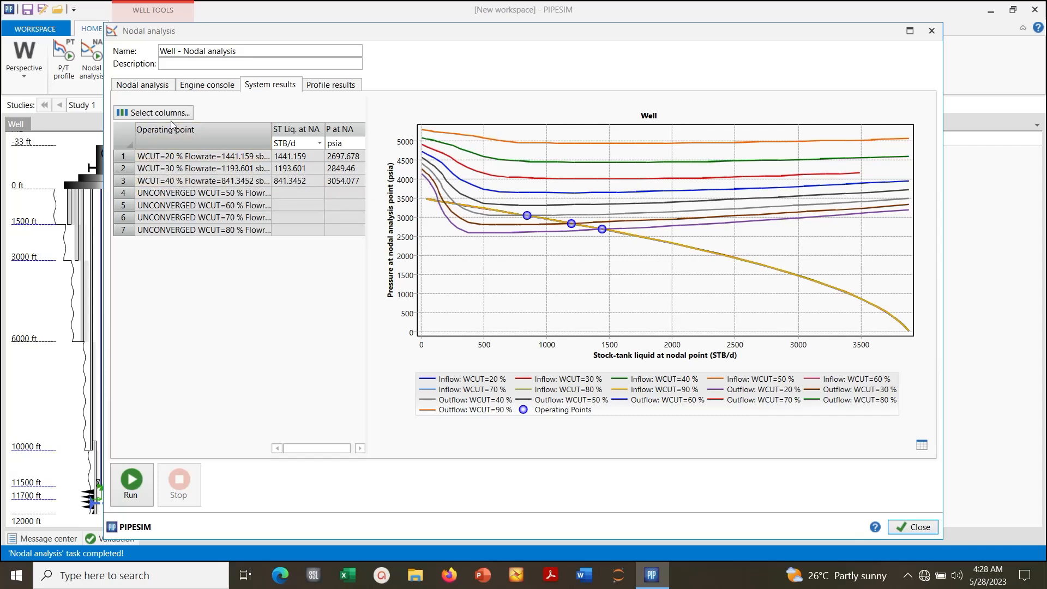
# - Replace the water cut sensitivity values with 40 to 49 % in 1 % increments, adding rows for the last two
pyautogui.click(162, 87)
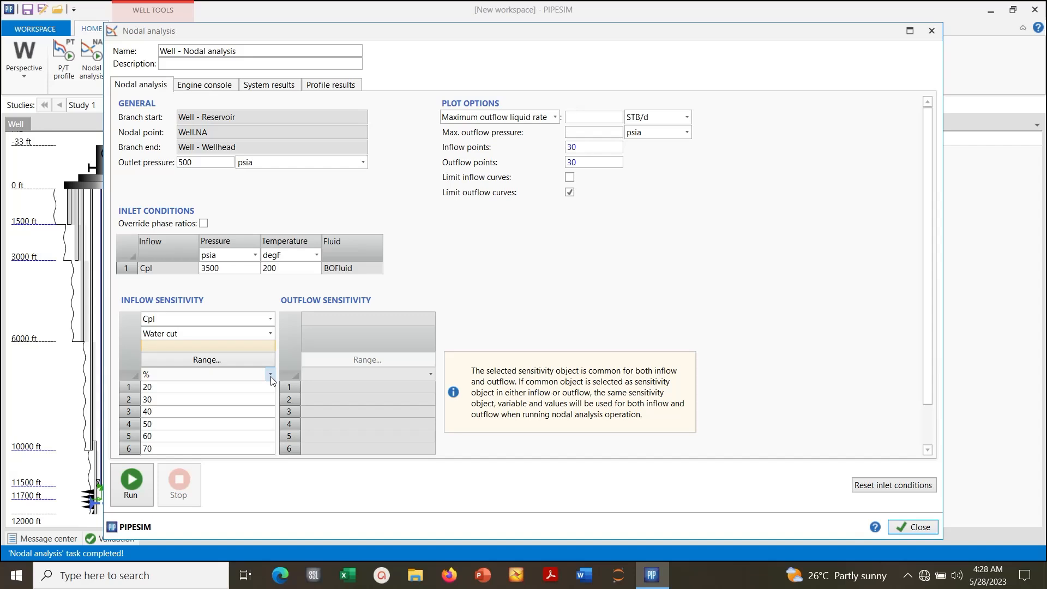
pyautogui.click(181, 388)
pyautogui.write('40')
pyautogui.press('Return')
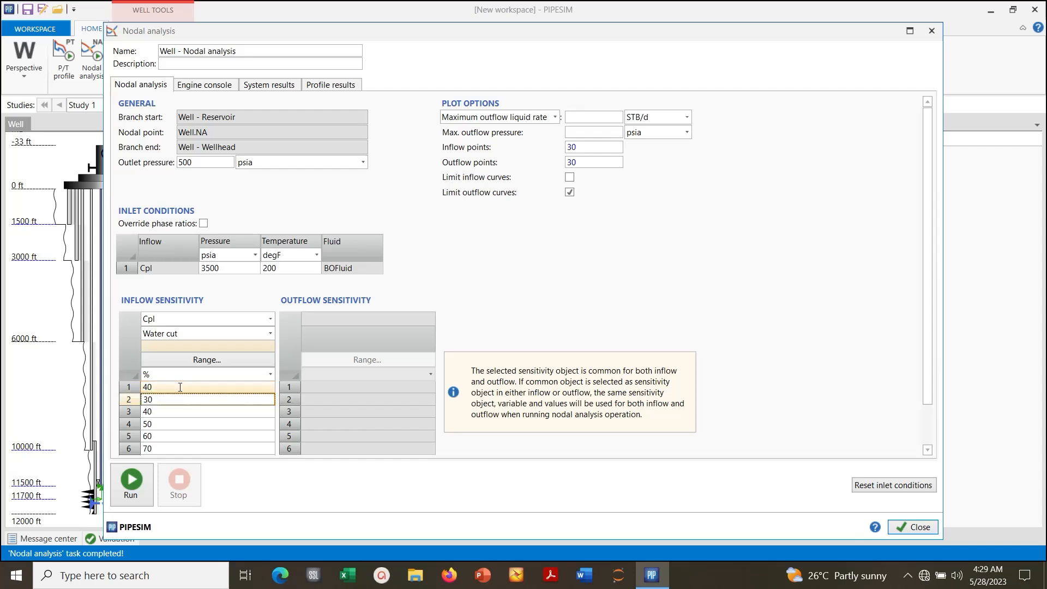
pyautogui.write('41')
pyautogui.press('Return')
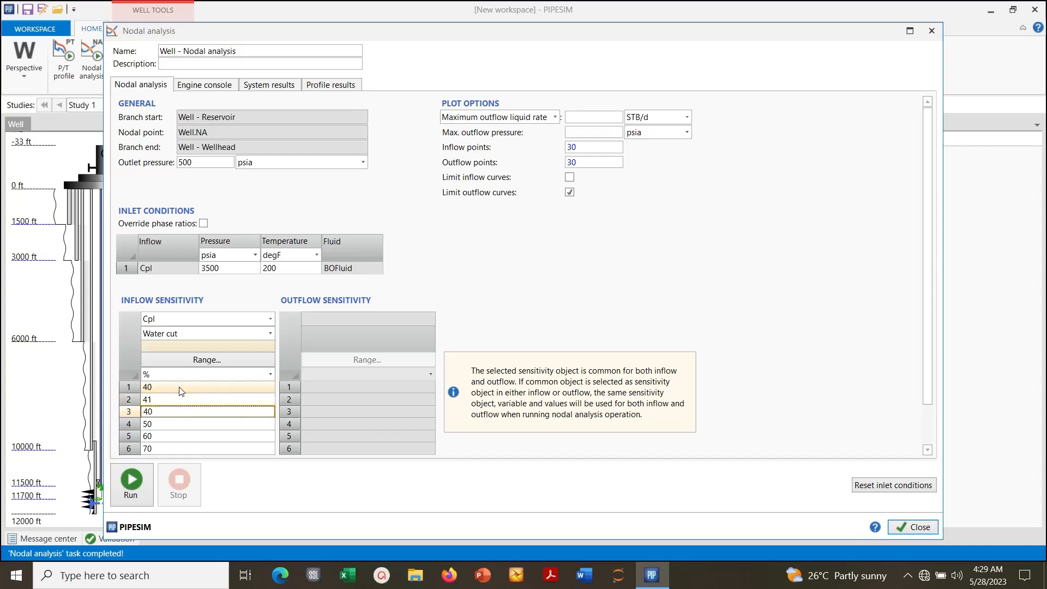
pyautogui.write('42')
pyautogui.press('Return')
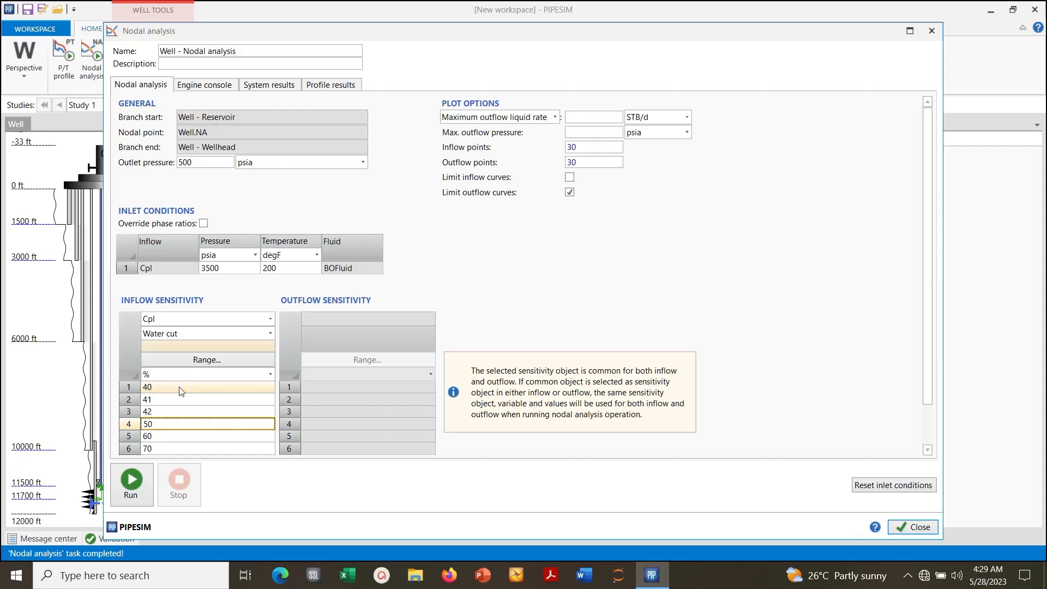
pyautogui.write('4')
pyautogui.write('3')
pyautogui.press('Return')
pyautogui.write('44')
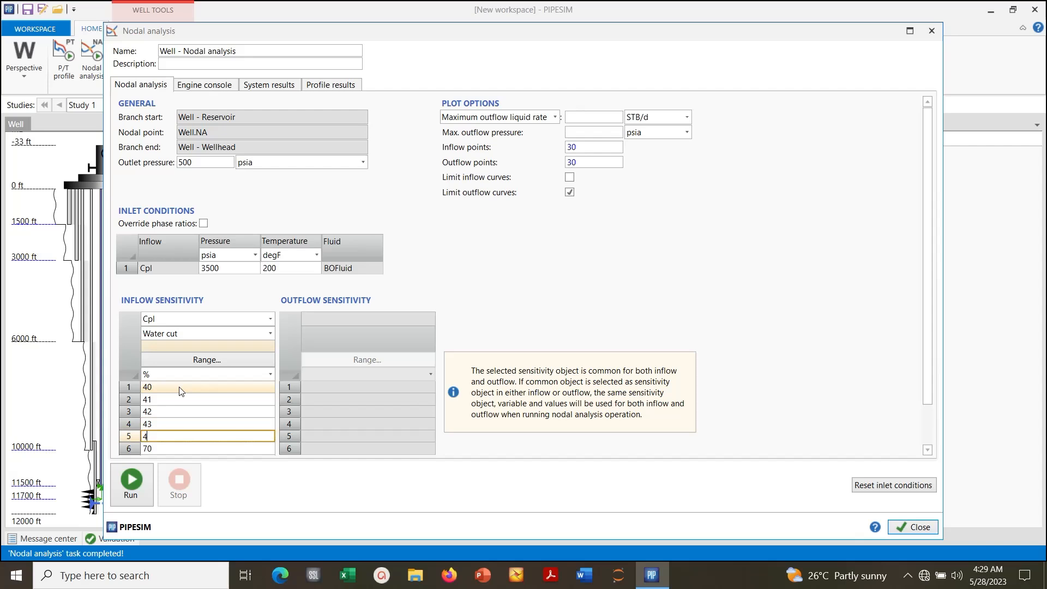
pyautogui.press('Return')
pyautogui.write('45')
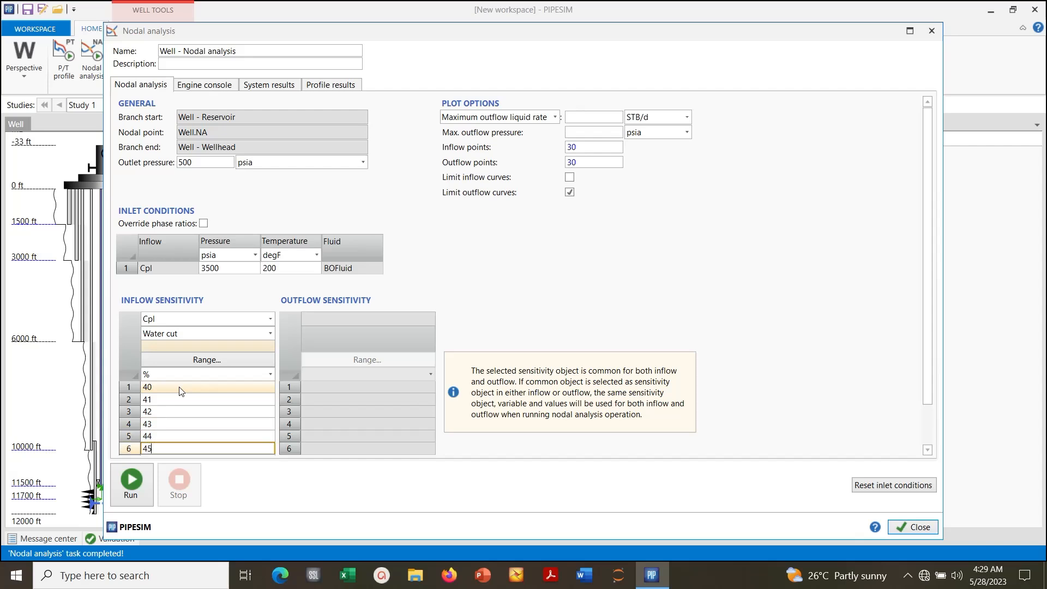
pyautogui.press('Return')
pyautogui.write('46')
pyautogui.press('Return')
pyautogui.write('47')
pyautogui.press('Return')
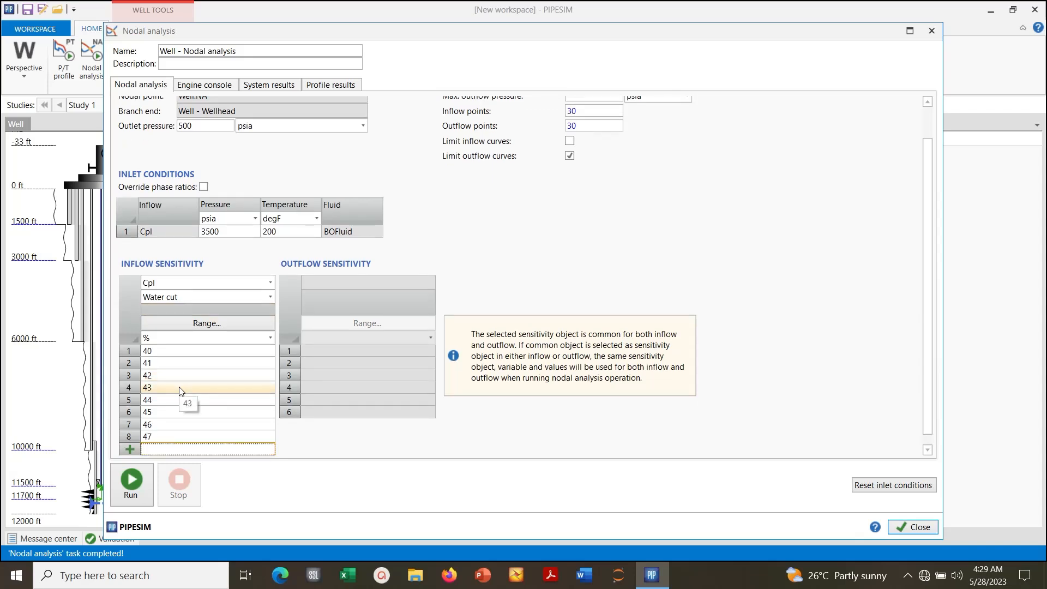
pyautogui.write('48')
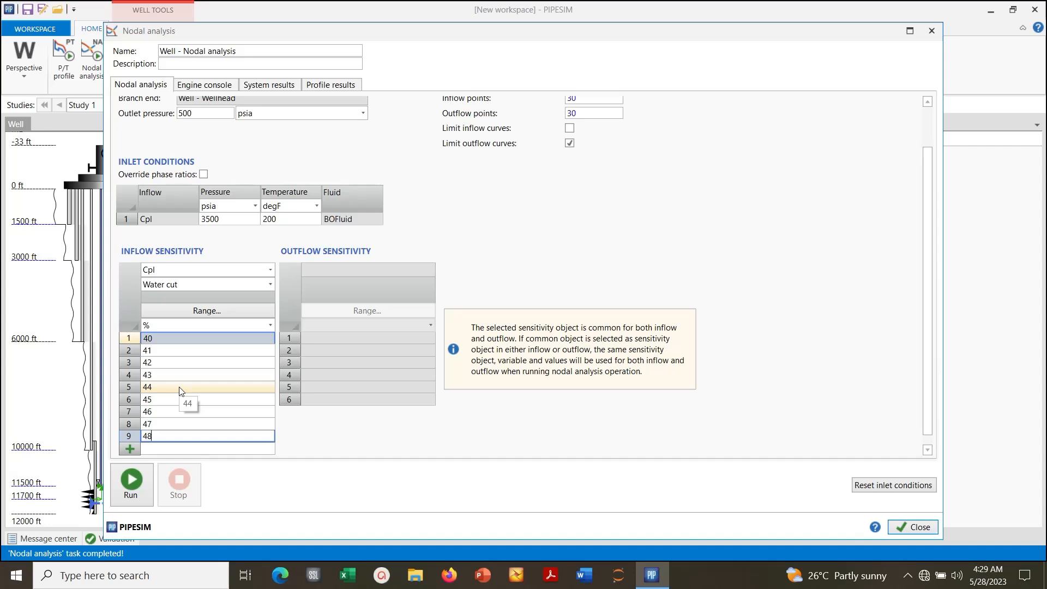
pyautogui.press('Return')
pyautogui.write('49')
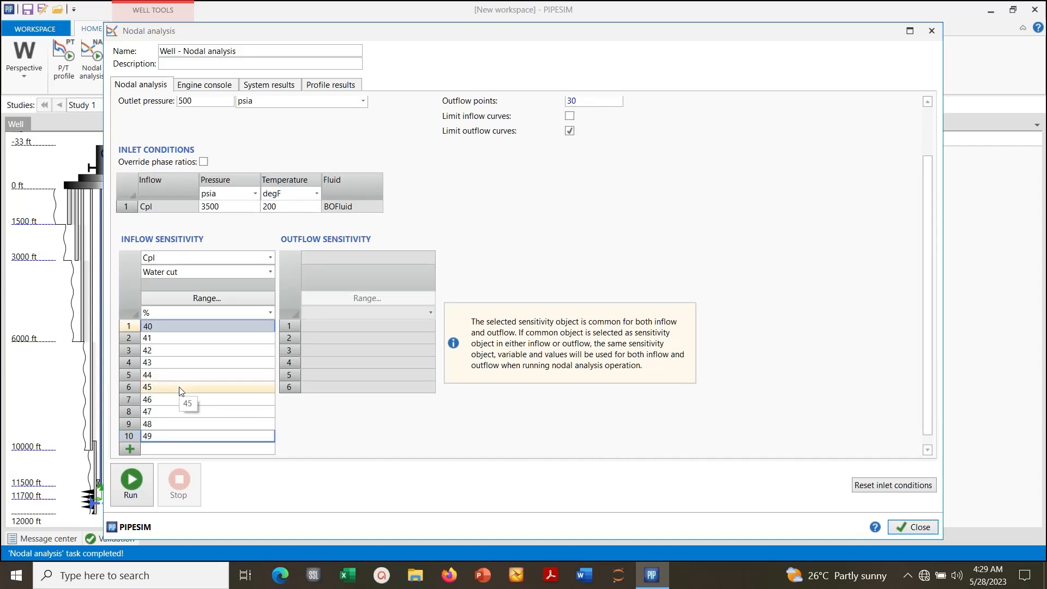
# - Rerun the nodal analysis with the 40 to 49 % water cuts and widen the results table's Operating point column
pyautogui.click(129, 491)
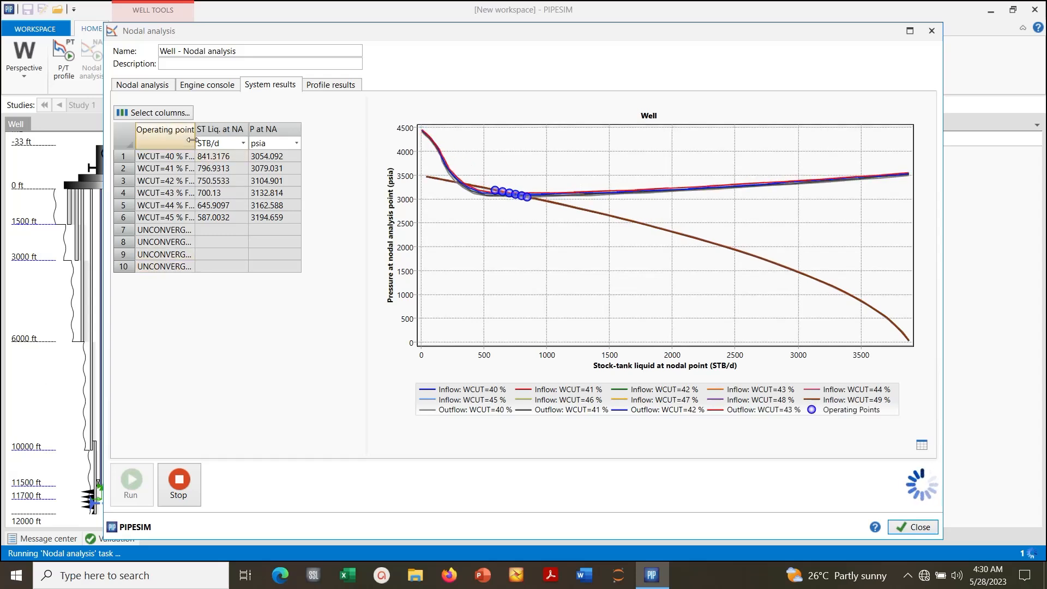
pyautogui.moveTo(195, 140); pyautogui.dragTo(247, 141)
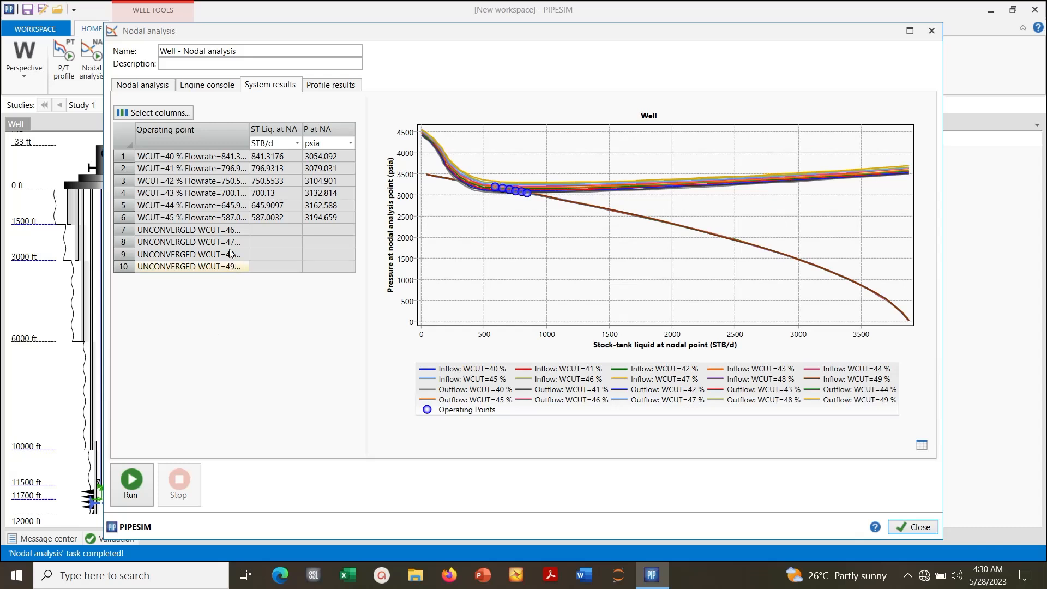
# - Change the Cpl inflow sensitivity variable to Reservoir pressure and enter 3500 psia as its first value
pyautogui.click(153, 89)
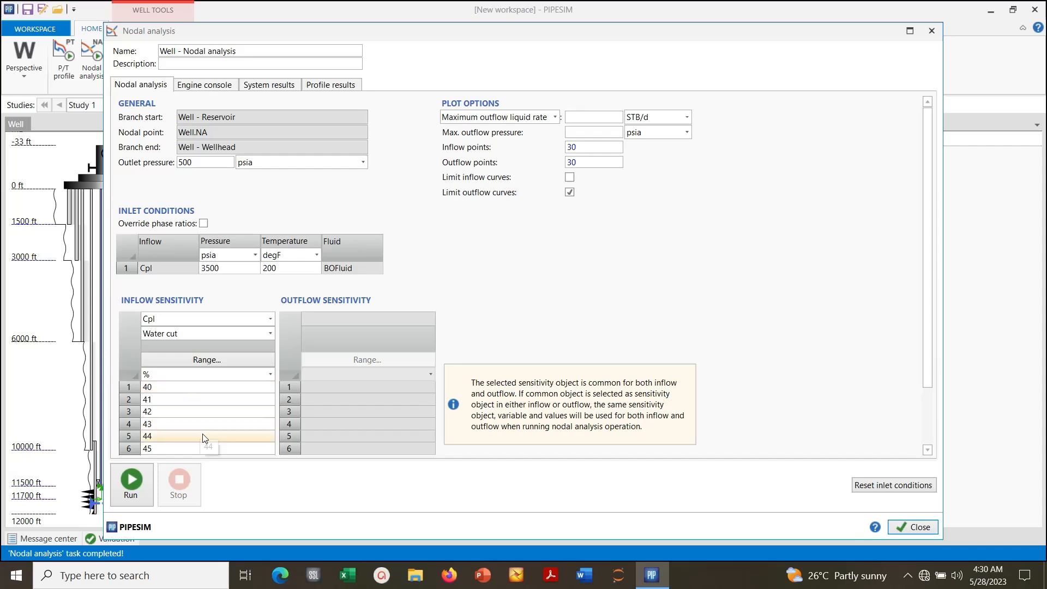
pyautogui.click(271, 321)
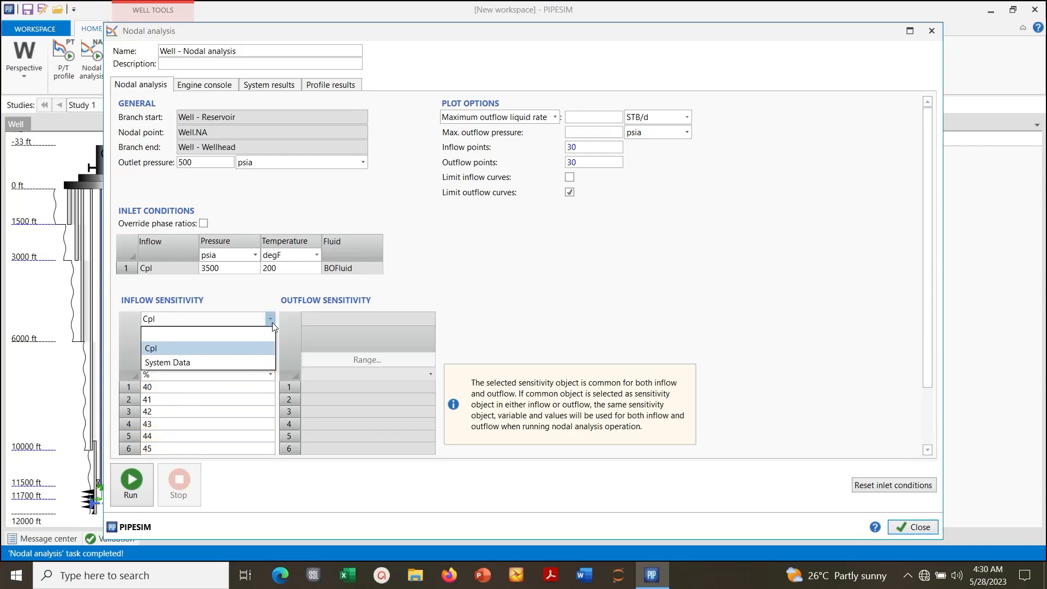
pyautogui.click(264, 353)
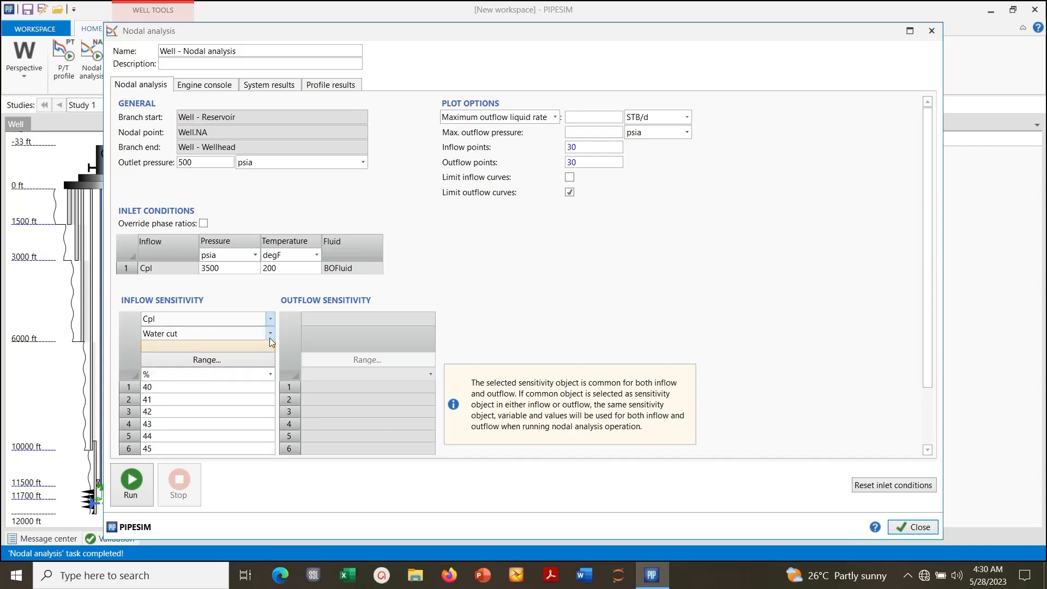
pyautogui.click(270, 333)
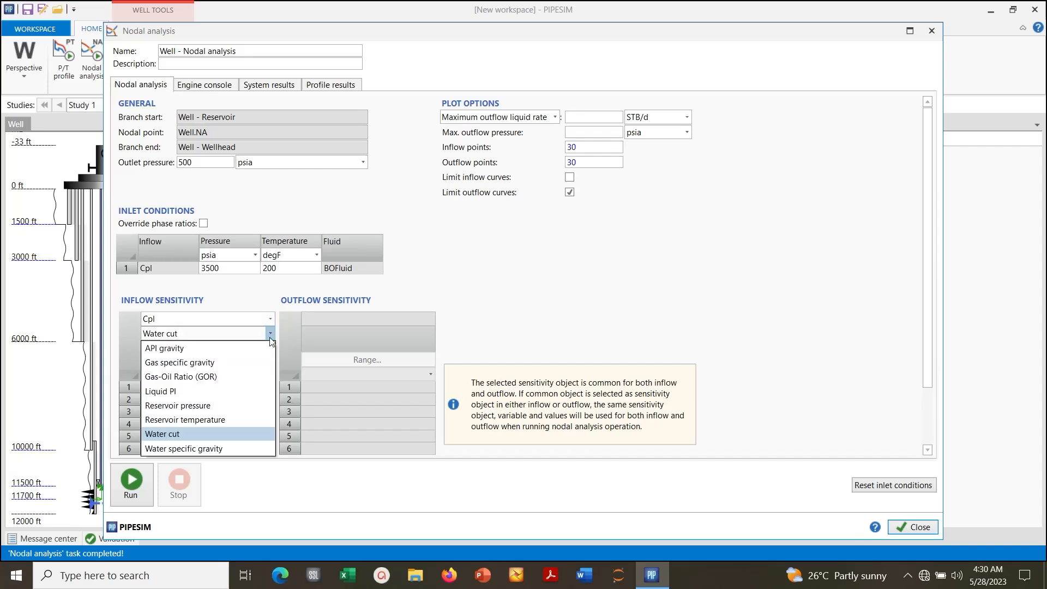
pyautogui.click(237, 404)
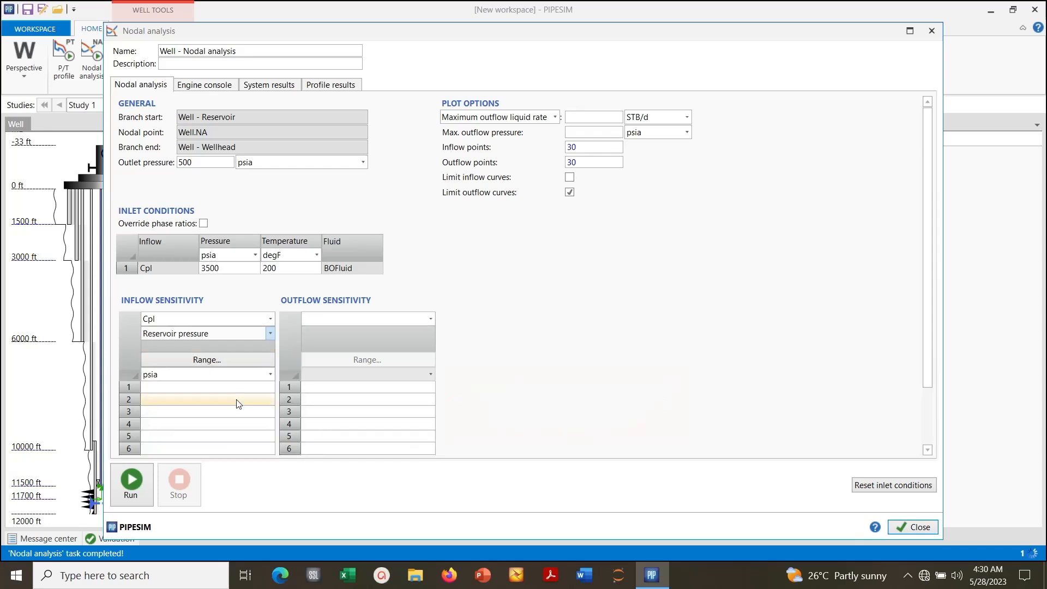
pyautogui.click(252, 391)
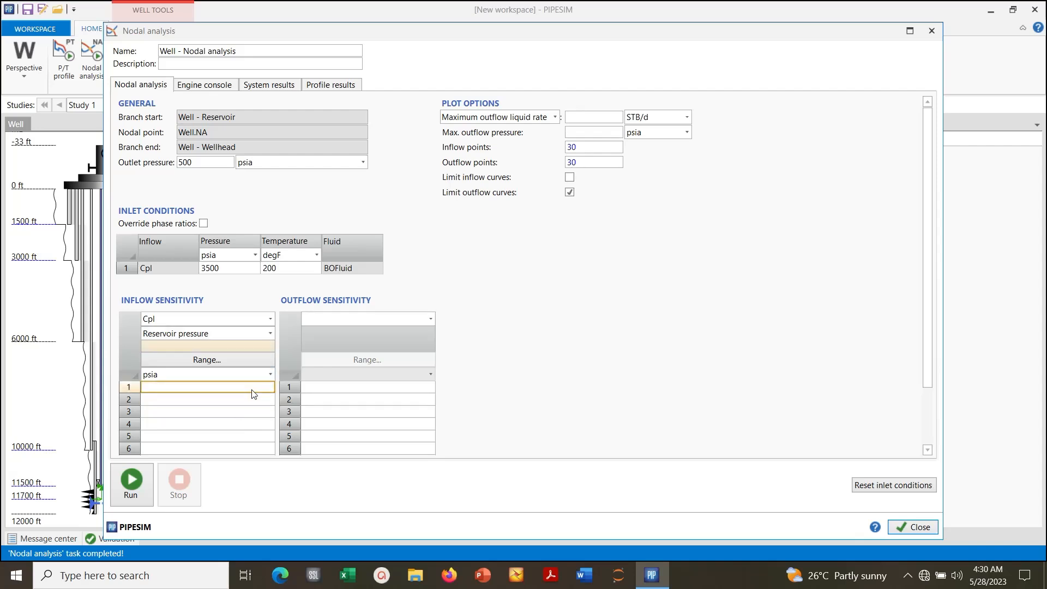
pyautogui.write('3500')
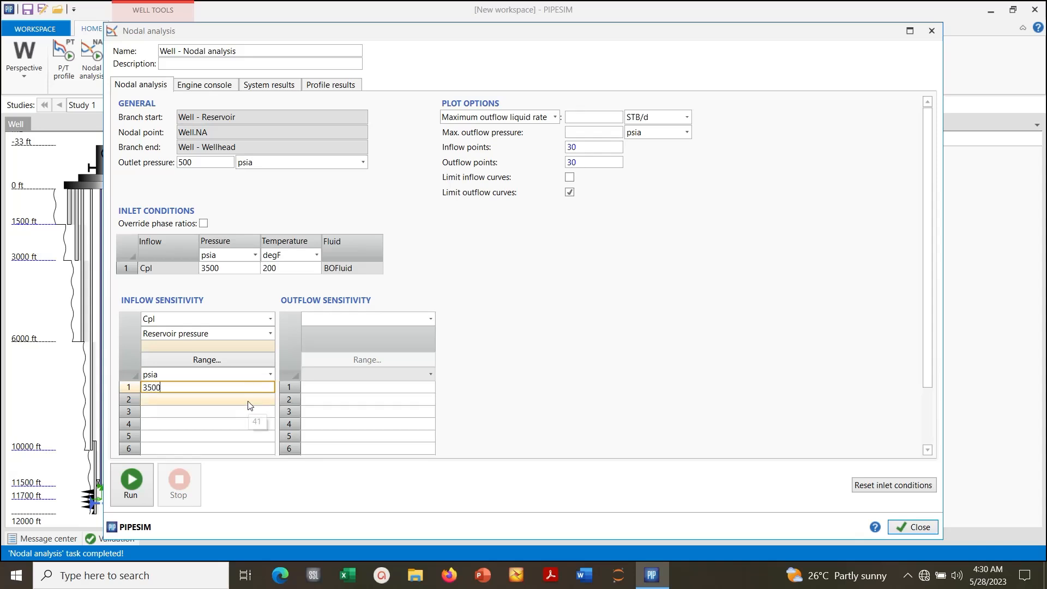
pyautogui.click(249, 405)
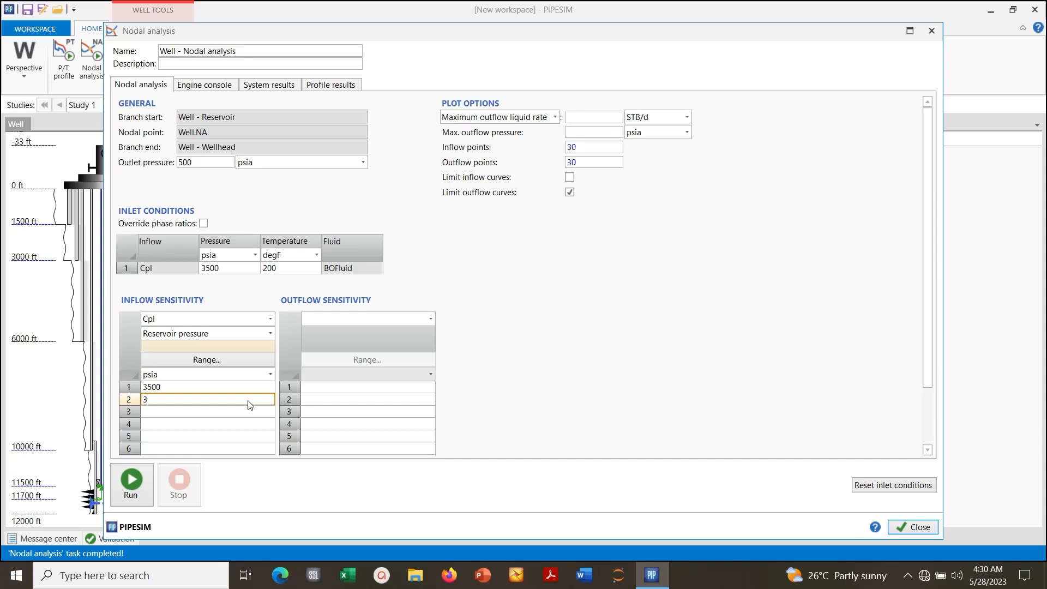
pyautogui.write('3200')
pyautogui.click(244, 415)
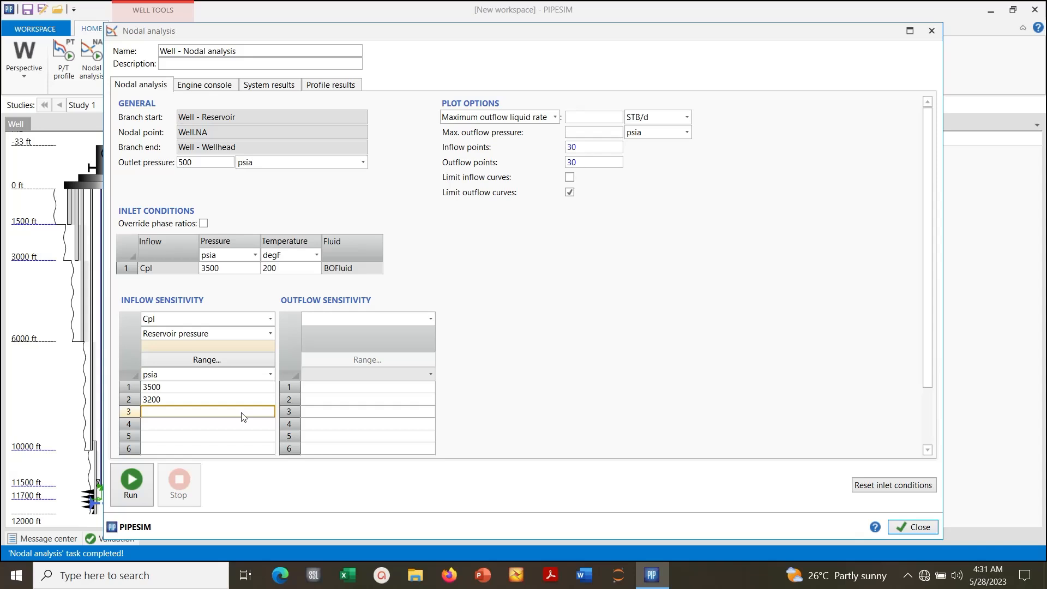
pyautogui.click(211, 402)
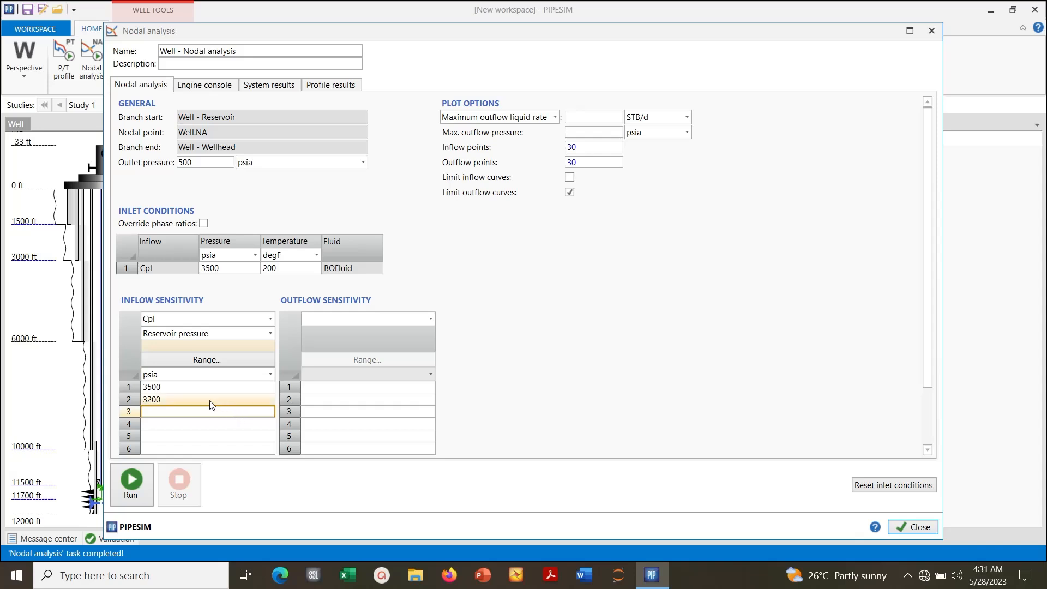
pyautogui.write('3')
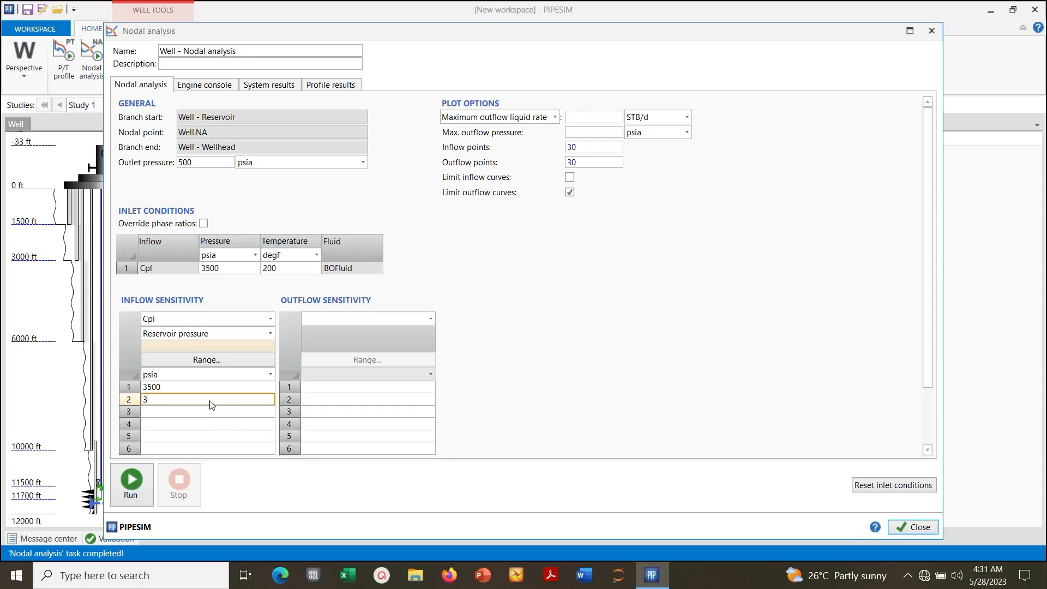
pyautogui.write('100')
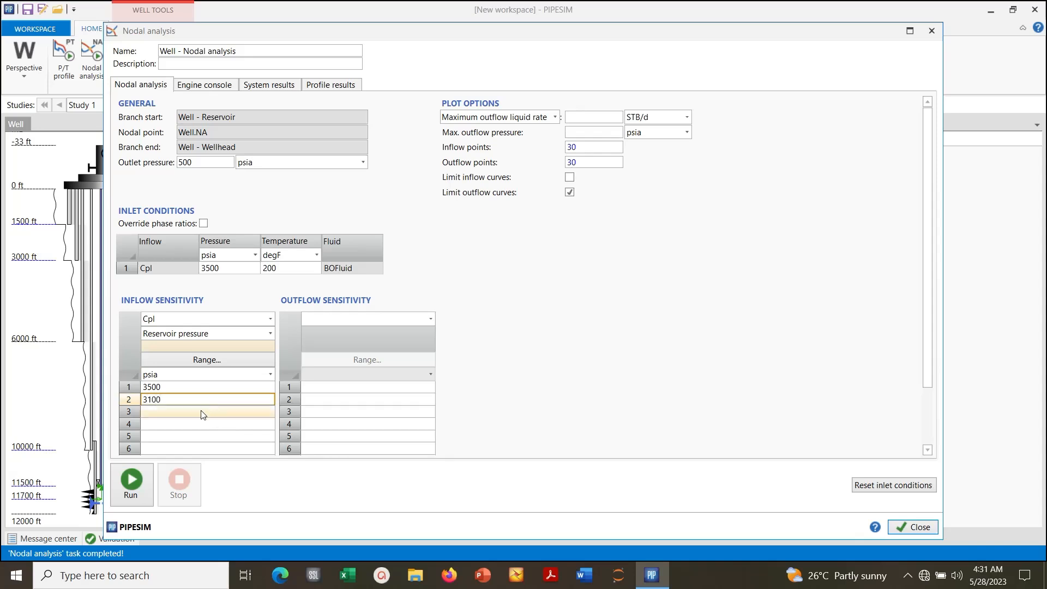
pyautogui.click(203, 415)
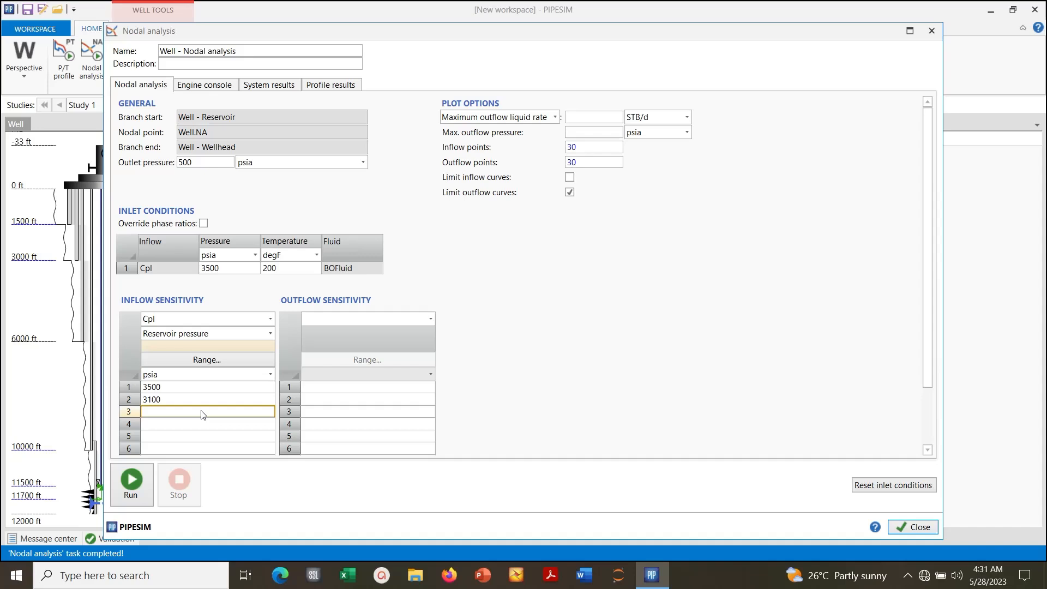
# - Enter 3400, 3300, 3200, 3100 and 3000 psia as the second to sixth reservoir pressure sensitivity values
pyautogui.click(173, 401)
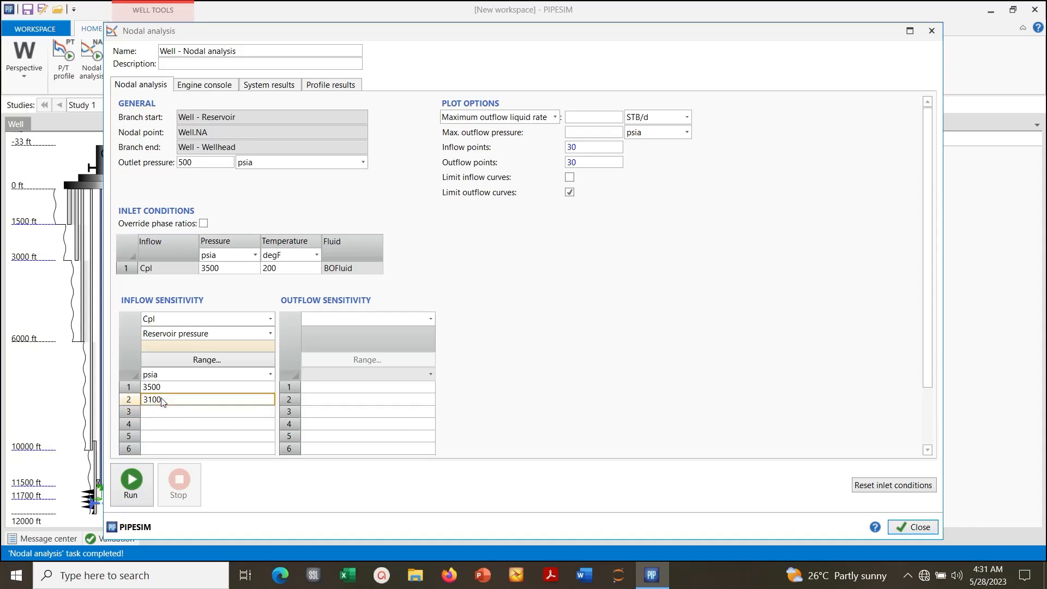
pyautogui.press('BackSpace')
pyautogui.press('BackSpace')
pyautogui.press('BackSpace')
pyautogui.write('400')
pyautogui.click(153, 413)
pyautogui.write('3300')
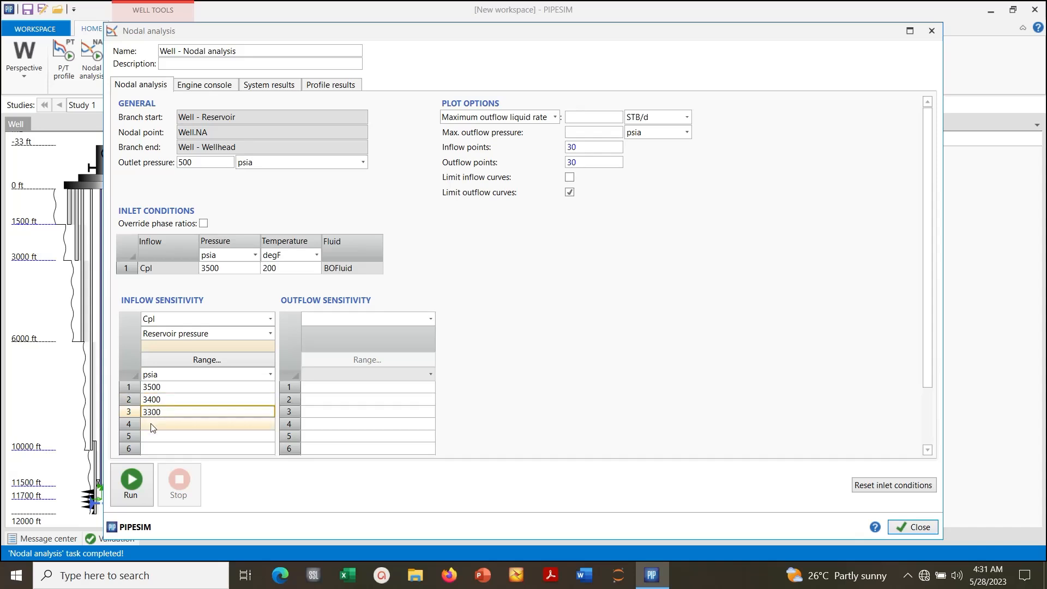
pyautogui.click(153, 425)
pyautogui.write('3200')
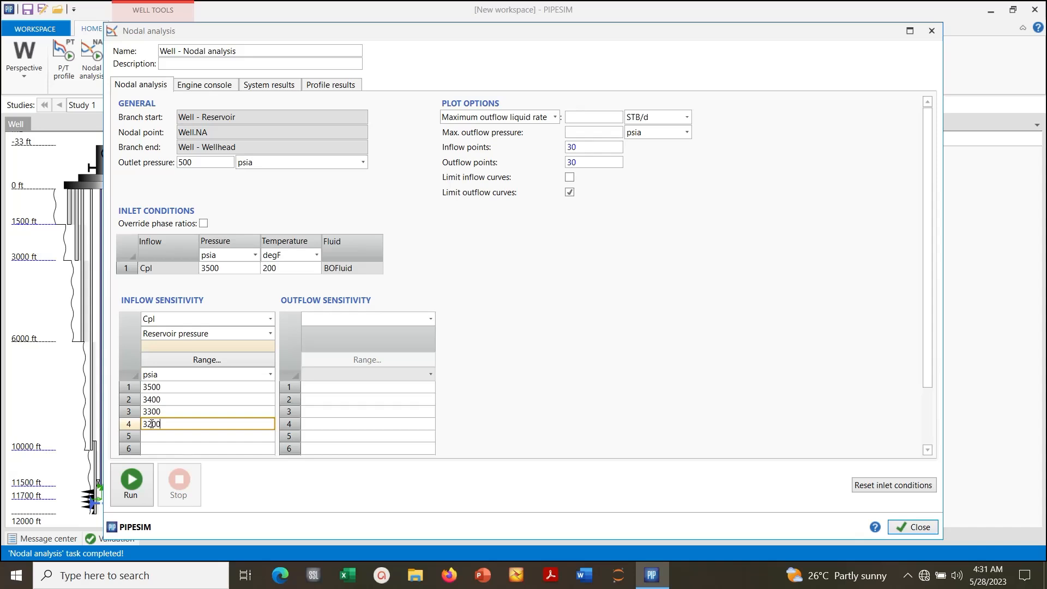
pyautogui.click(154, 444)
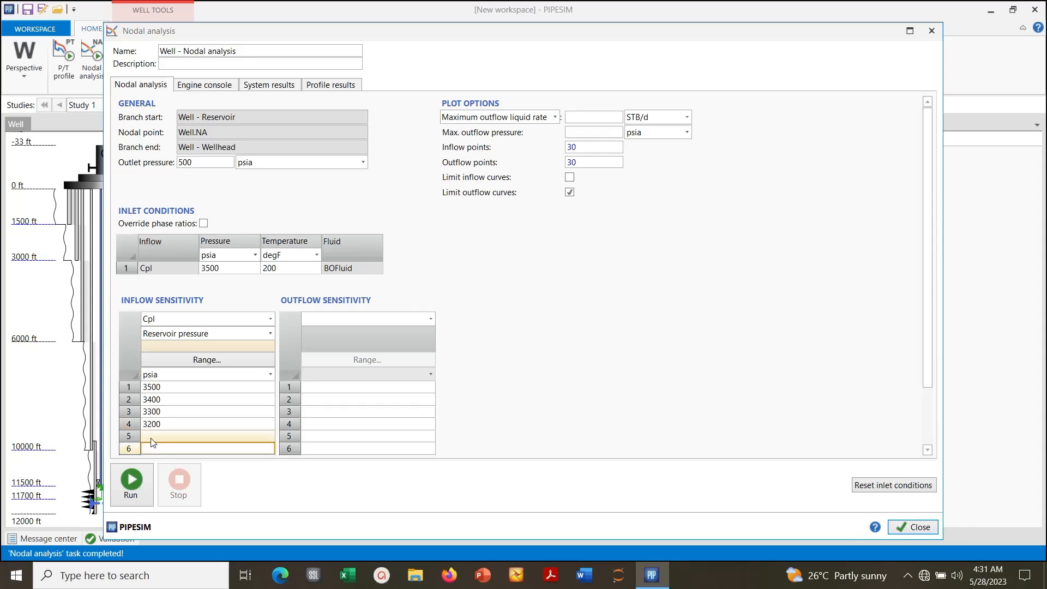
pyautogui.click(153, 438)
pyautogui.write('3100')
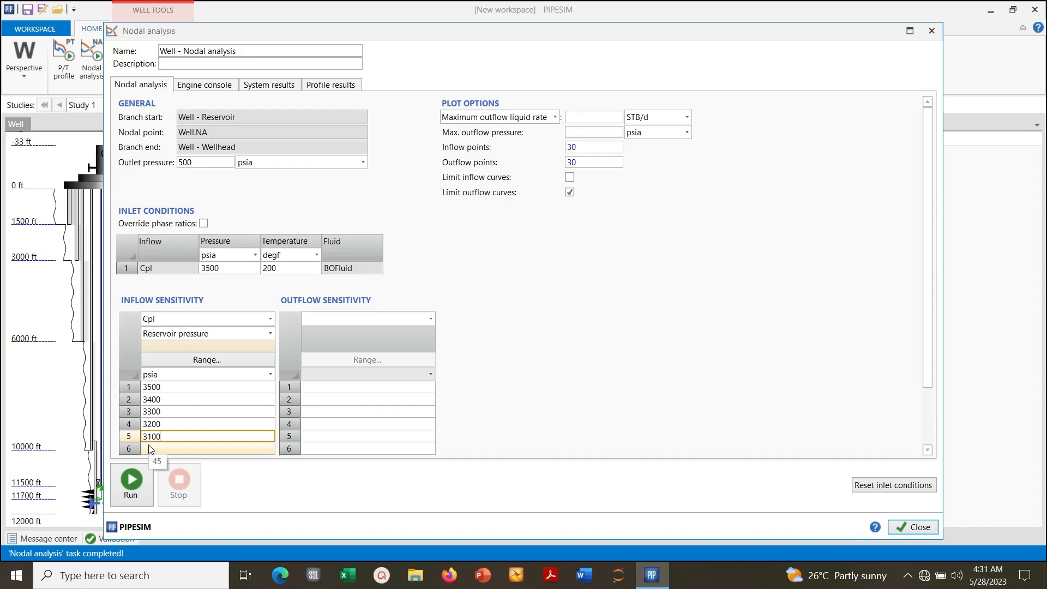
pyautogui.click(151, 448)
pyautogui.write('3000')
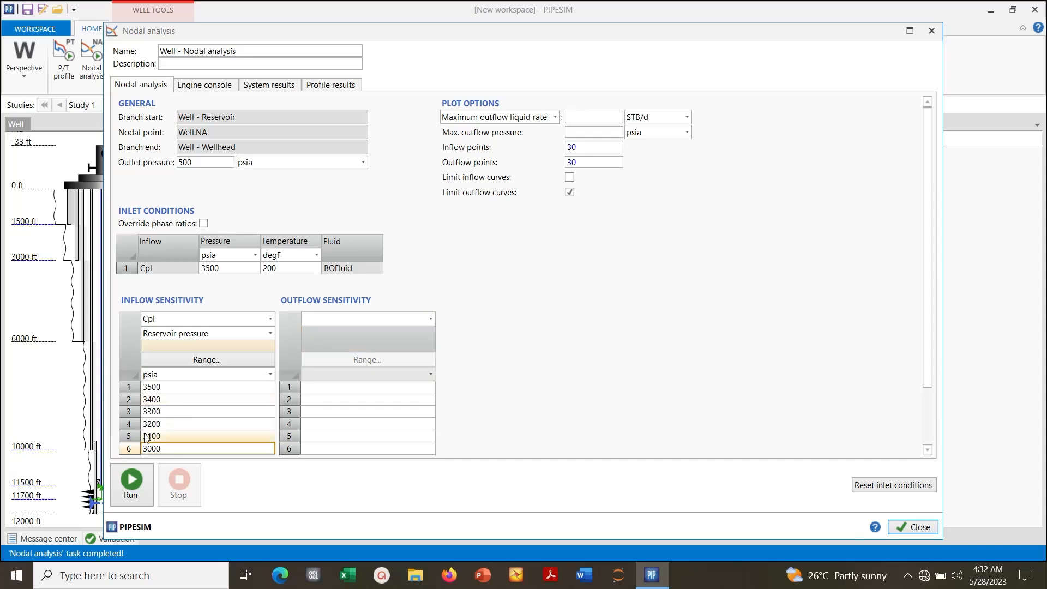
# - Run the nodal analysis for the 3500 to 3000 psia reservoir pressures and widen the Operating point column in the results
pyautogui.click(126, 490)
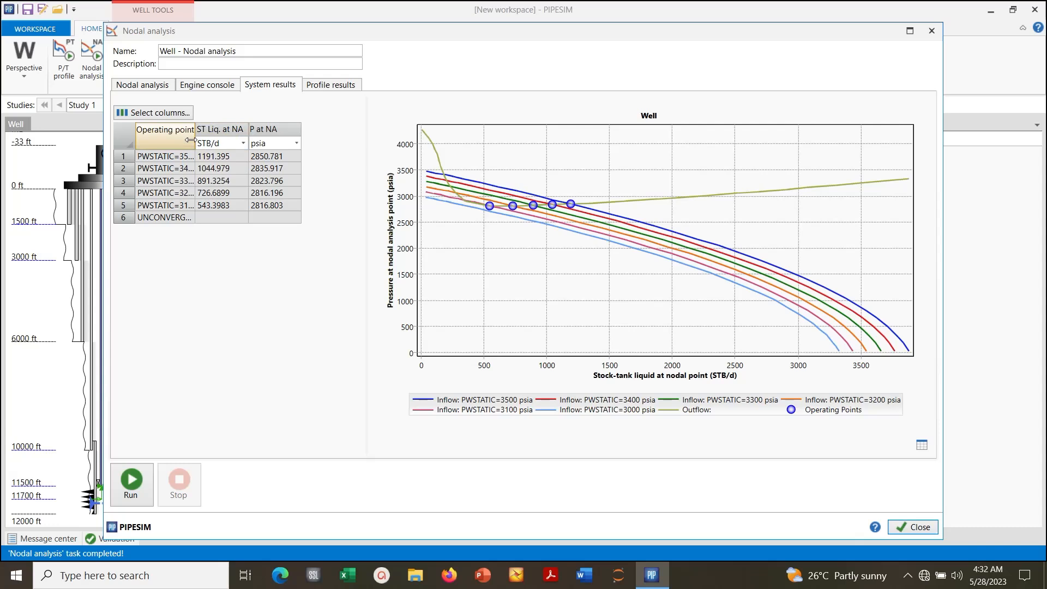
pyautogui.moveTo(194, 142); pyautogui.dragTo(256, 143)
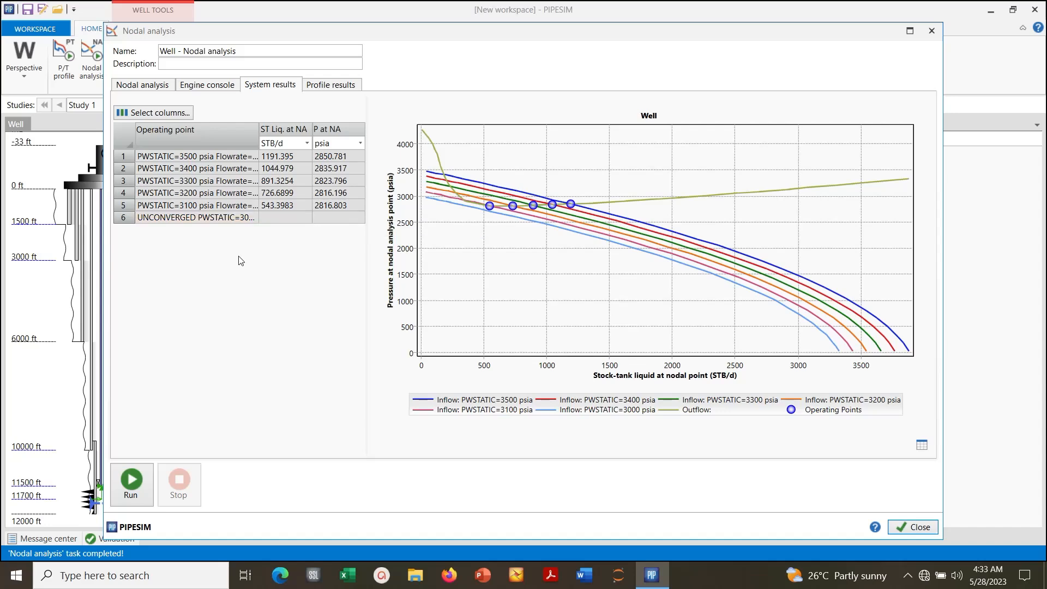
# - Override the inlet phase ratios with a 40 % water cut and rerun the nodal analysis, widening the results' Operating point column
pyautogui.click(157, 88)
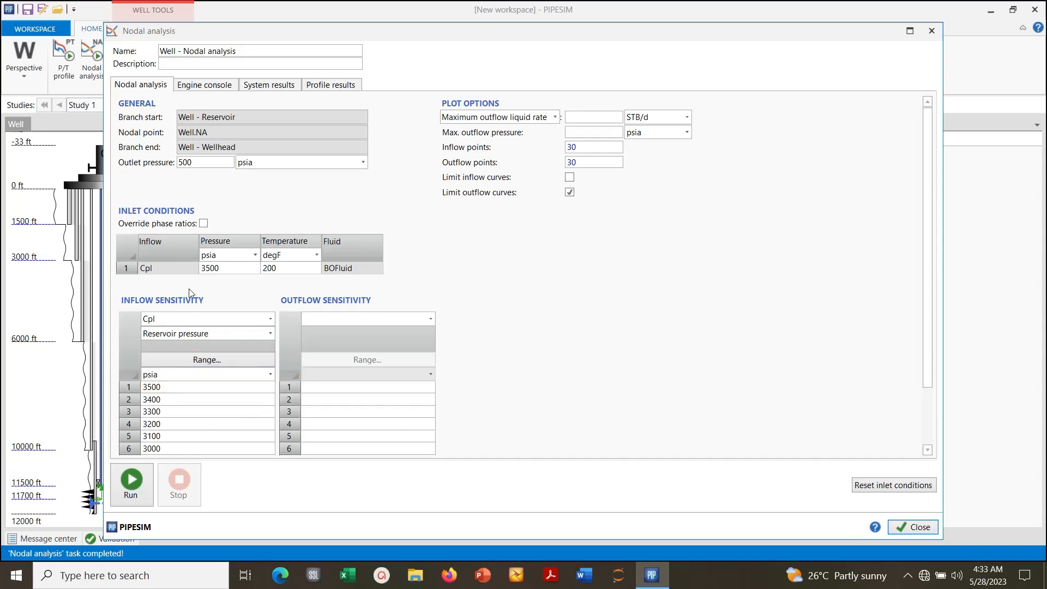
pyautogui.click(203, 224)
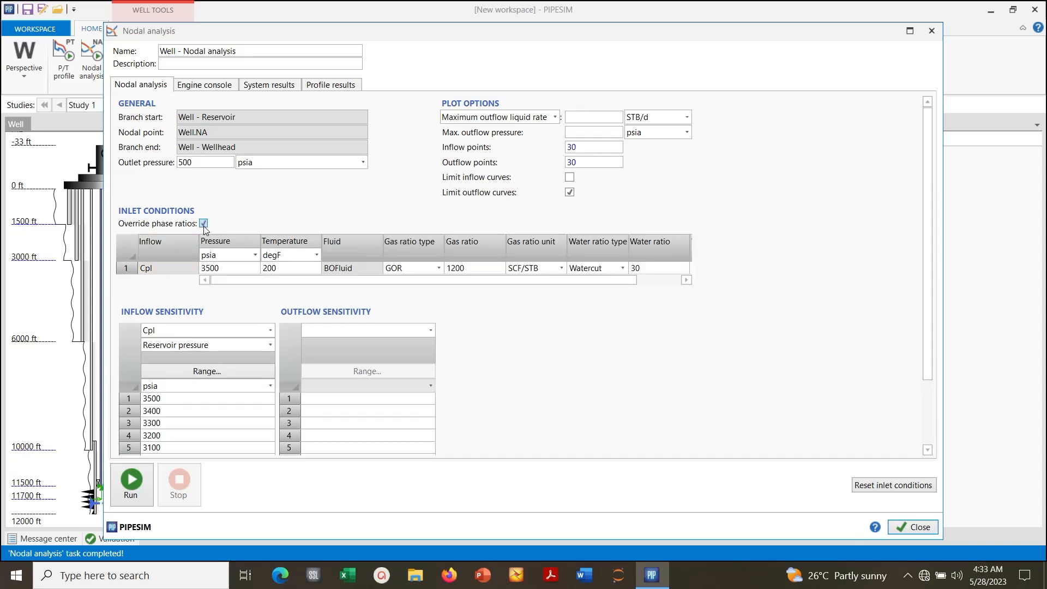
pyautogui.click(637, 268)
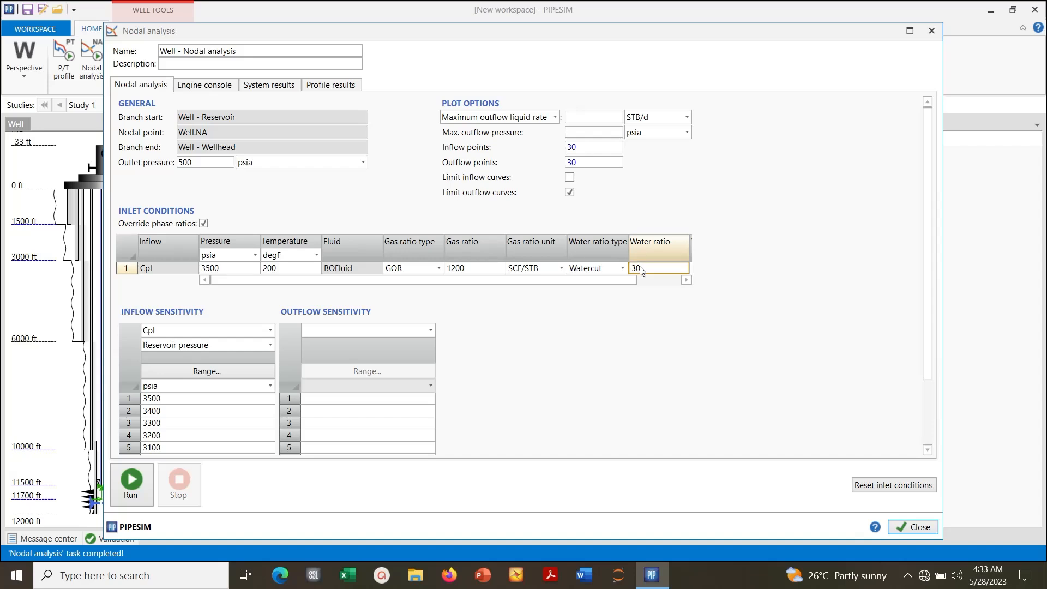
pyautogui.write('0')
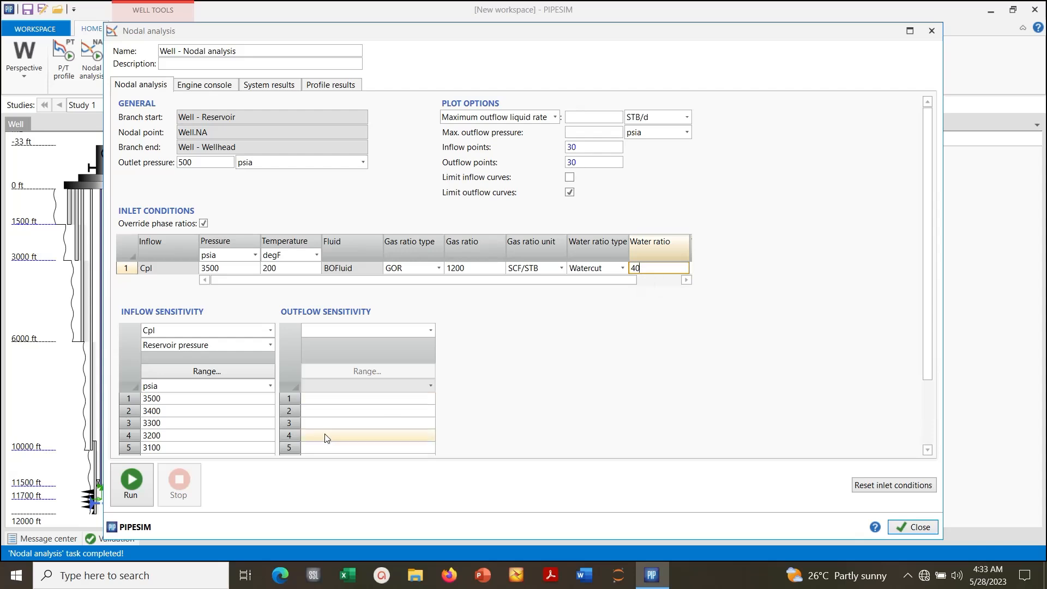
pyautogui.click(140, 482)
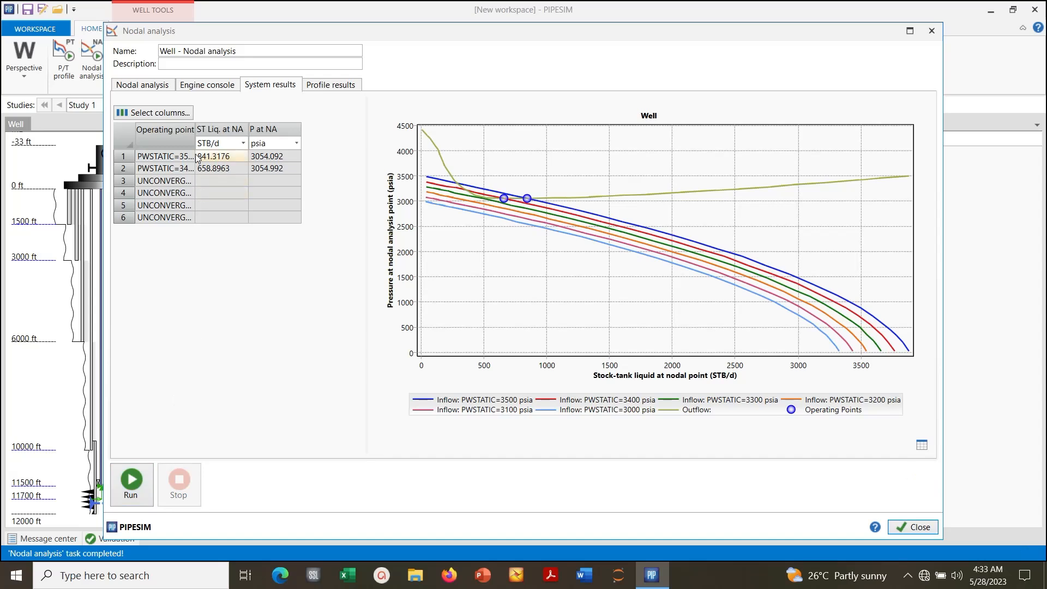
pyautogui.moveTo(194, 136); pyautogui.dragTo(273, 146)
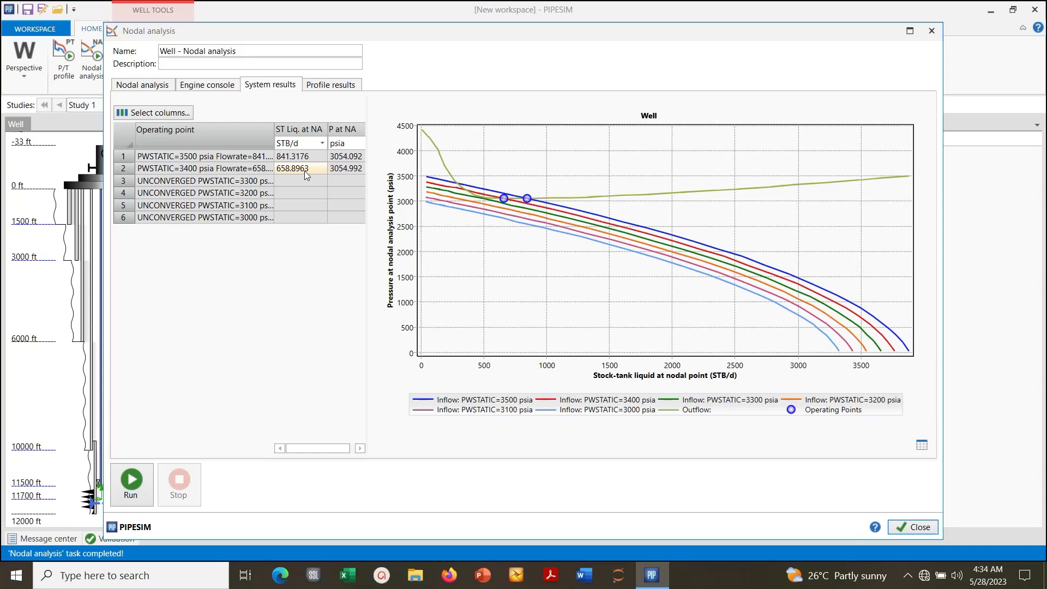
# - Rerun the nodal analysis with the overridden water cut set to 45 %, widen the Operating point column and close the analysis window
pyautogui.click(146, 88)
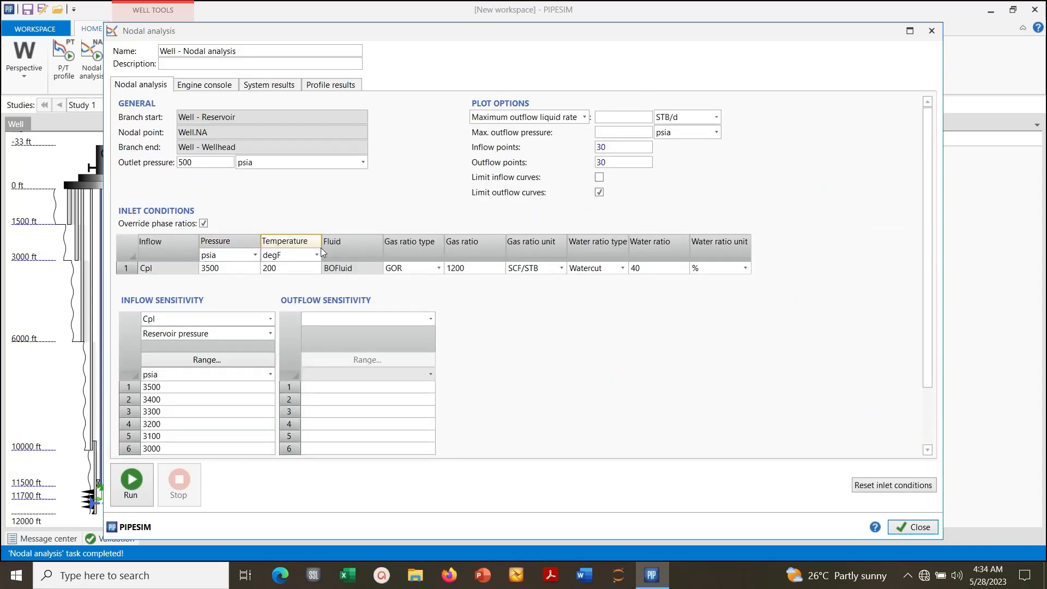
pyautogui.click(642, 270)
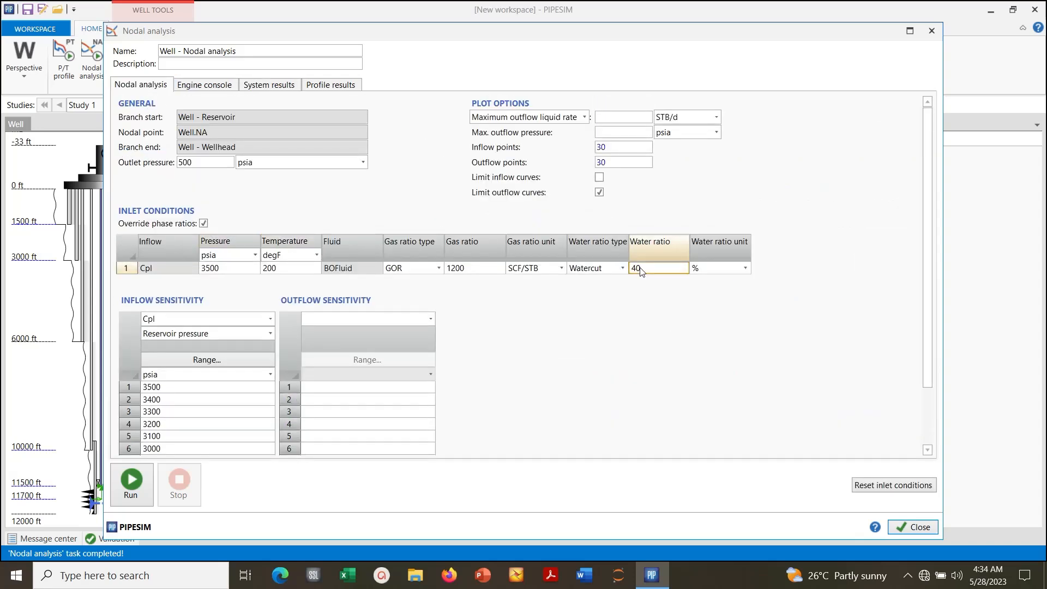
pyautogui.write('45')
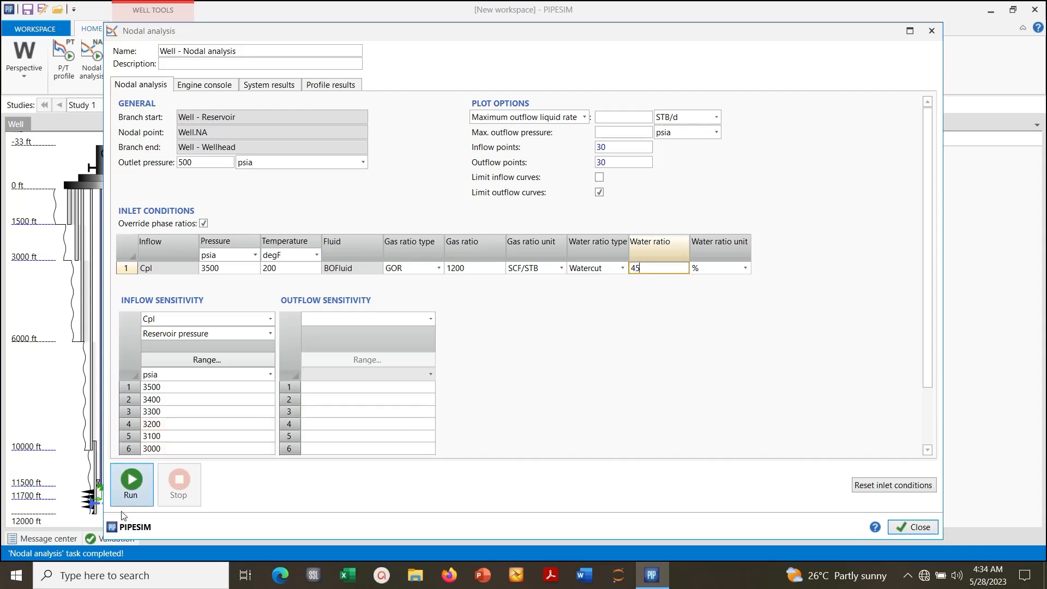
pyautogui.click(132, 485)
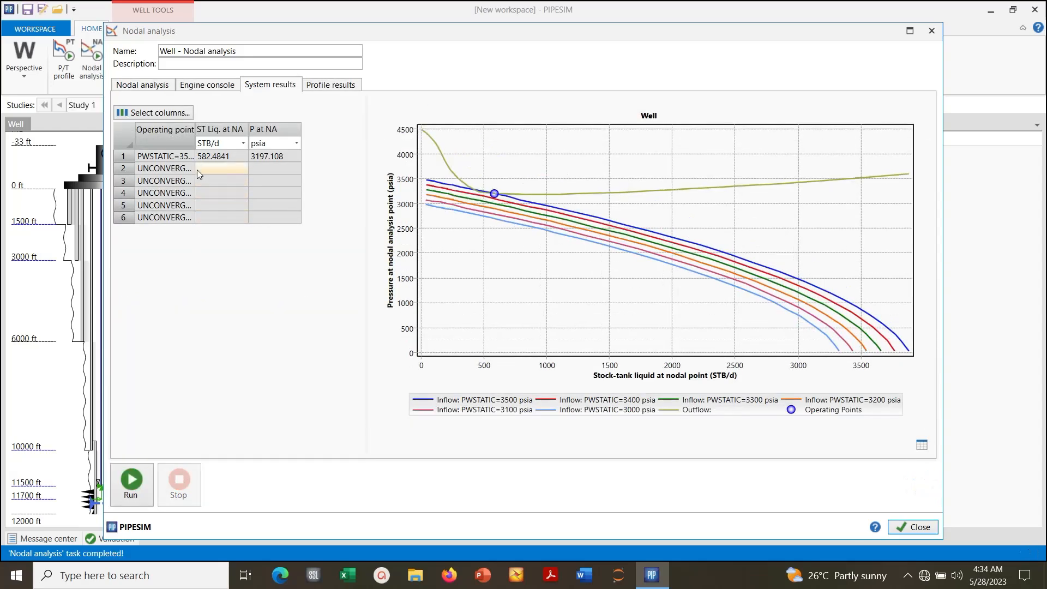
pyautogui.moveTo(195, 145); pyautogui.dragTo(259, 142)
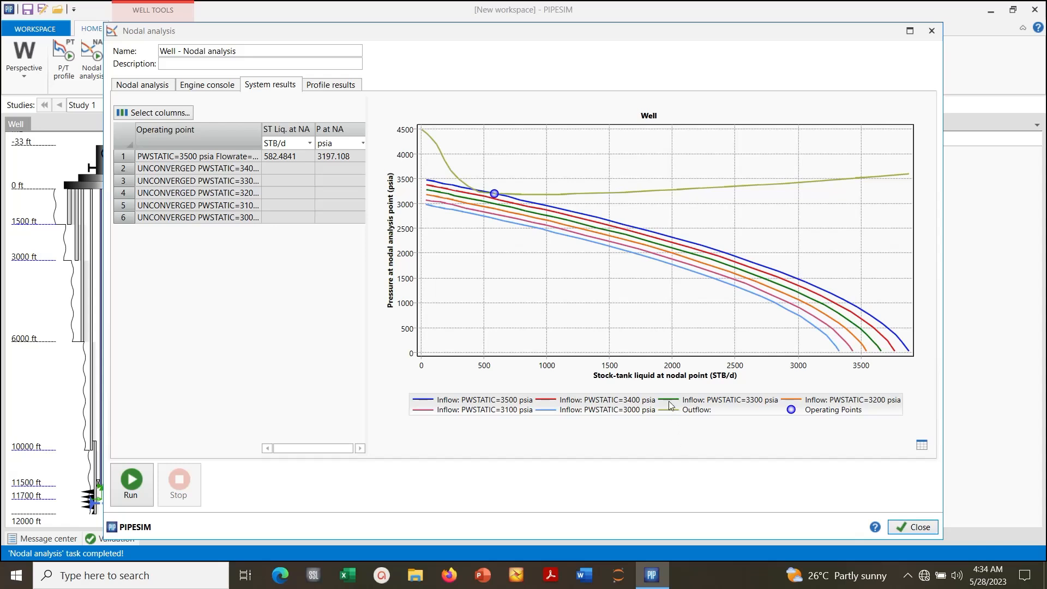
pyautogui.click(897, 529)
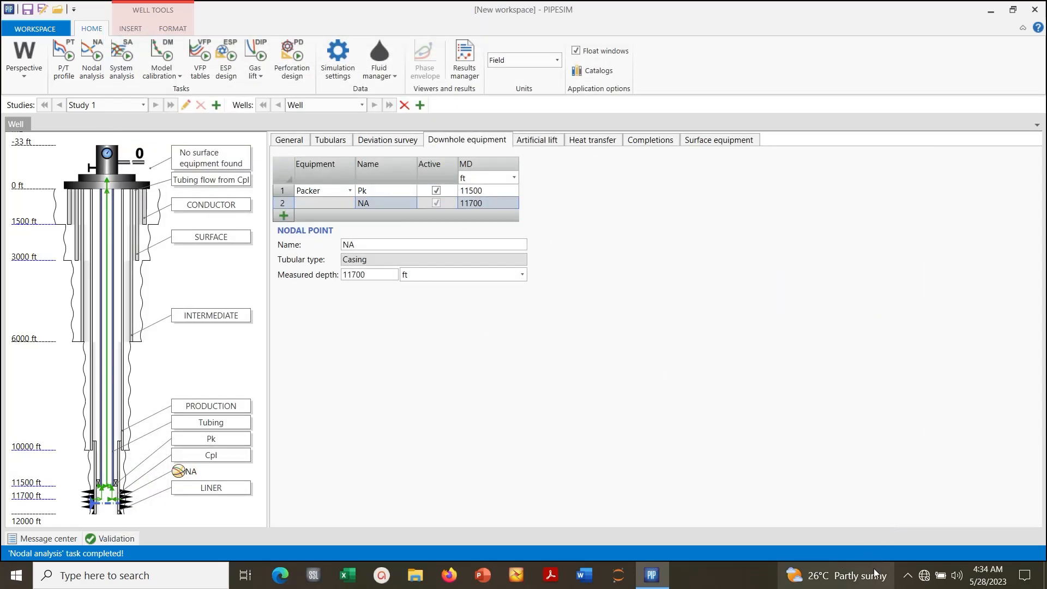
pyautogui.click(908, 576)
pyautogui.click(908, 548)
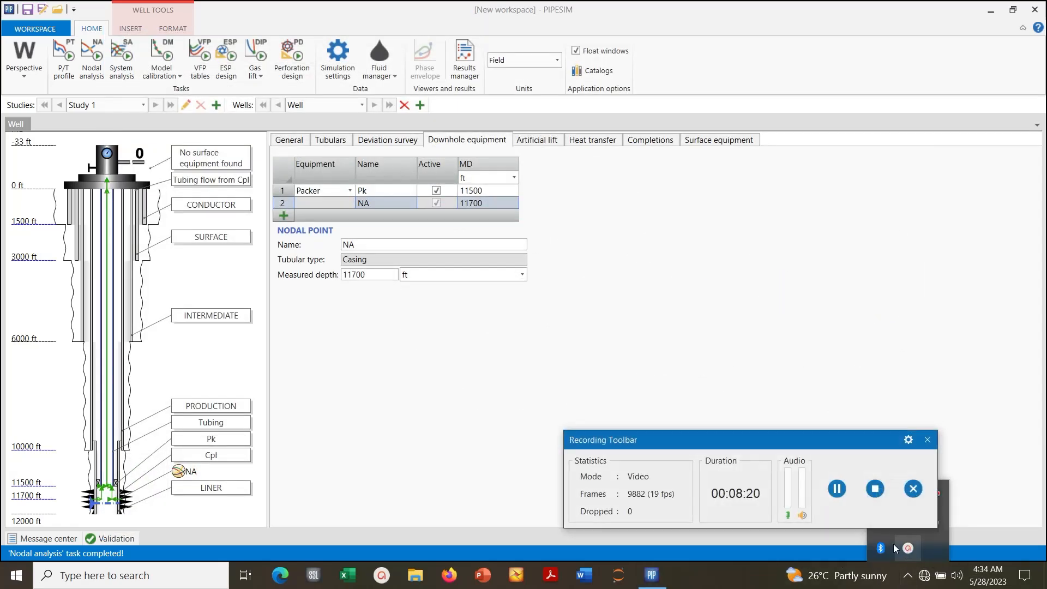